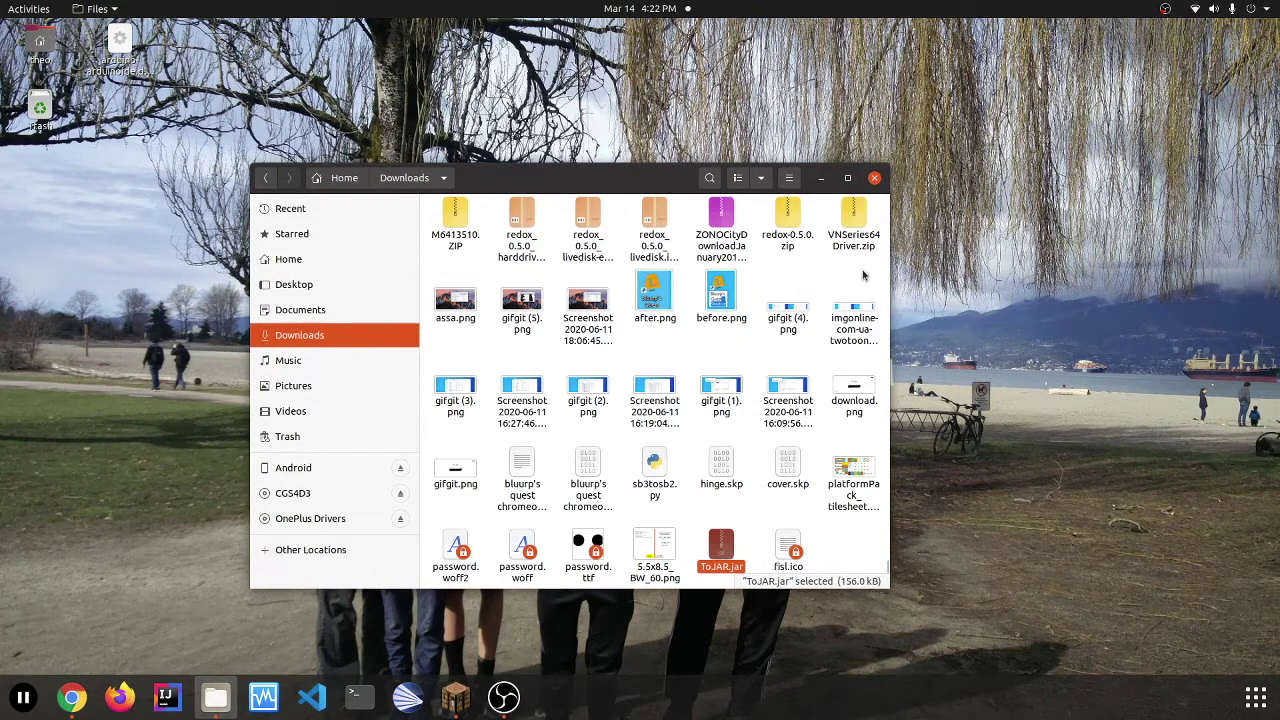
Reopen Files on the Downloads folder, scroll down to ToJAR.jar, then switch to Chrome.
{"action": "left_click", "coordinate": [874, 178]}
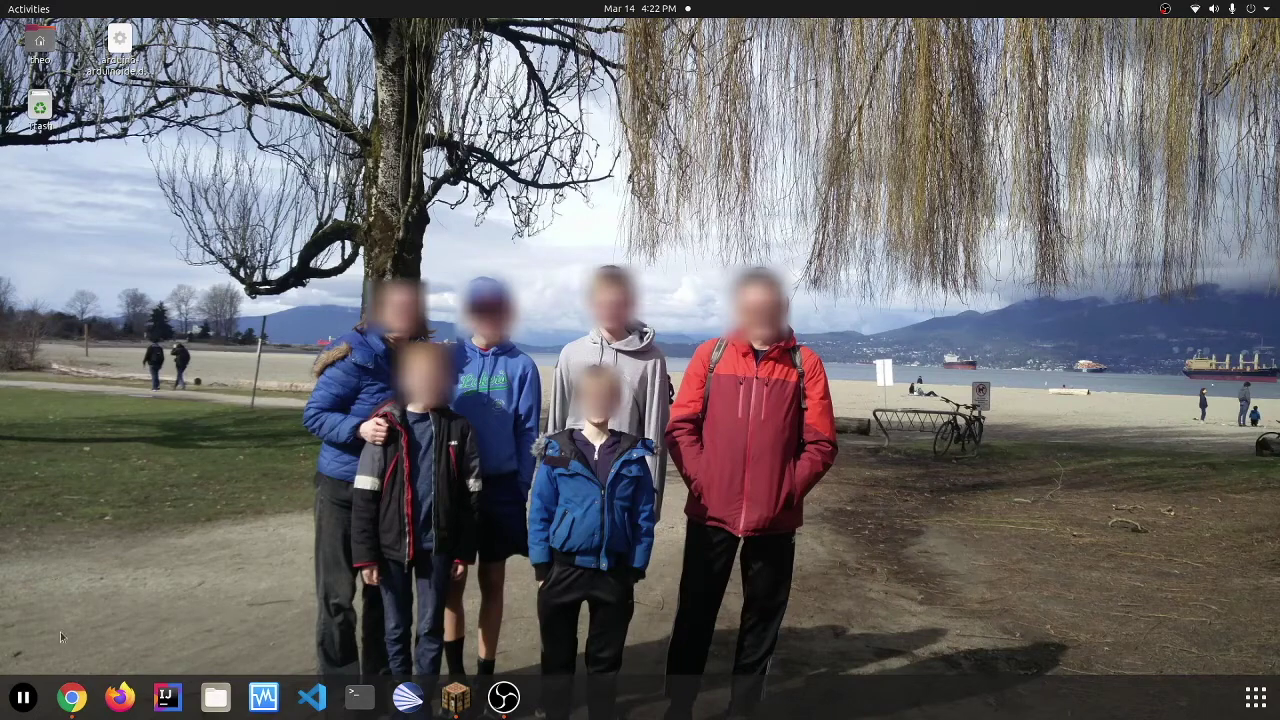
{"action": "left_click", "coordinate": [215, 697]}
{"action": "left_click", "coordinate": [355, 268]}
{"action": "scroll", "coordinate": [866, 387], "scroll_direction": "down", "scroll_amount": 2}
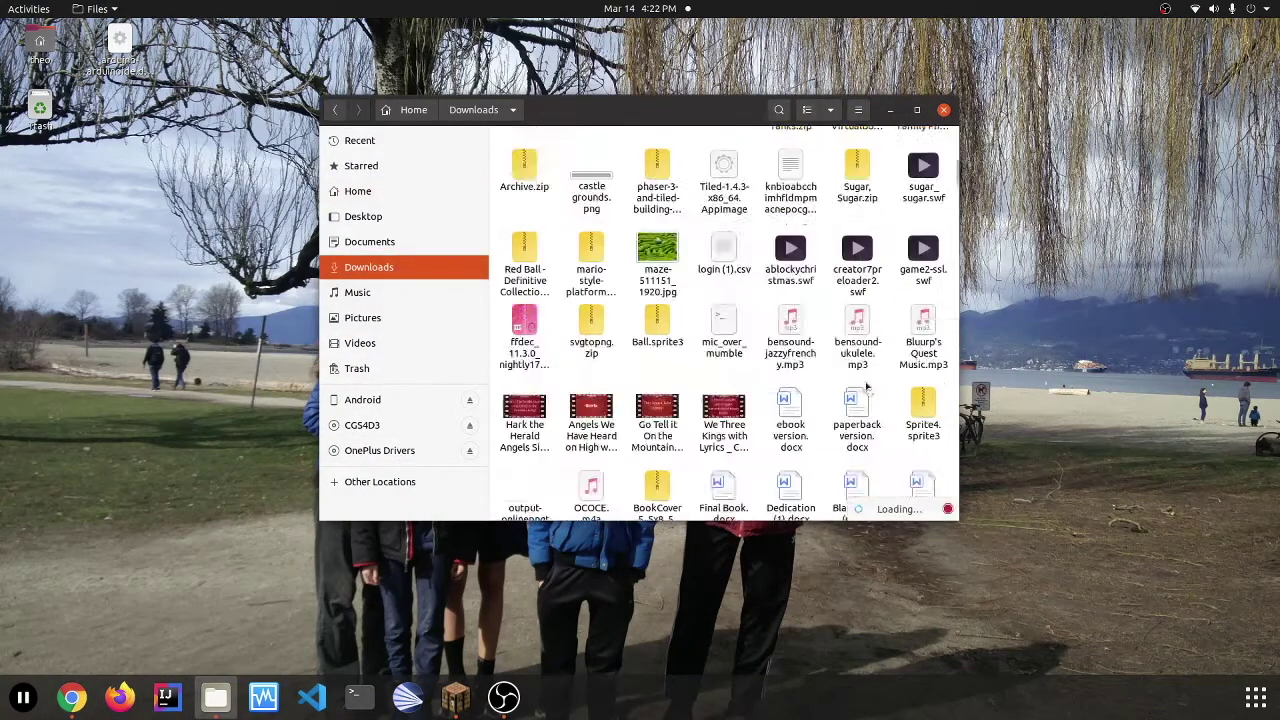
{"action": "scroll", "coordinate": [866, 387], "scroll_direction": "down", "scroll_amount": 10}
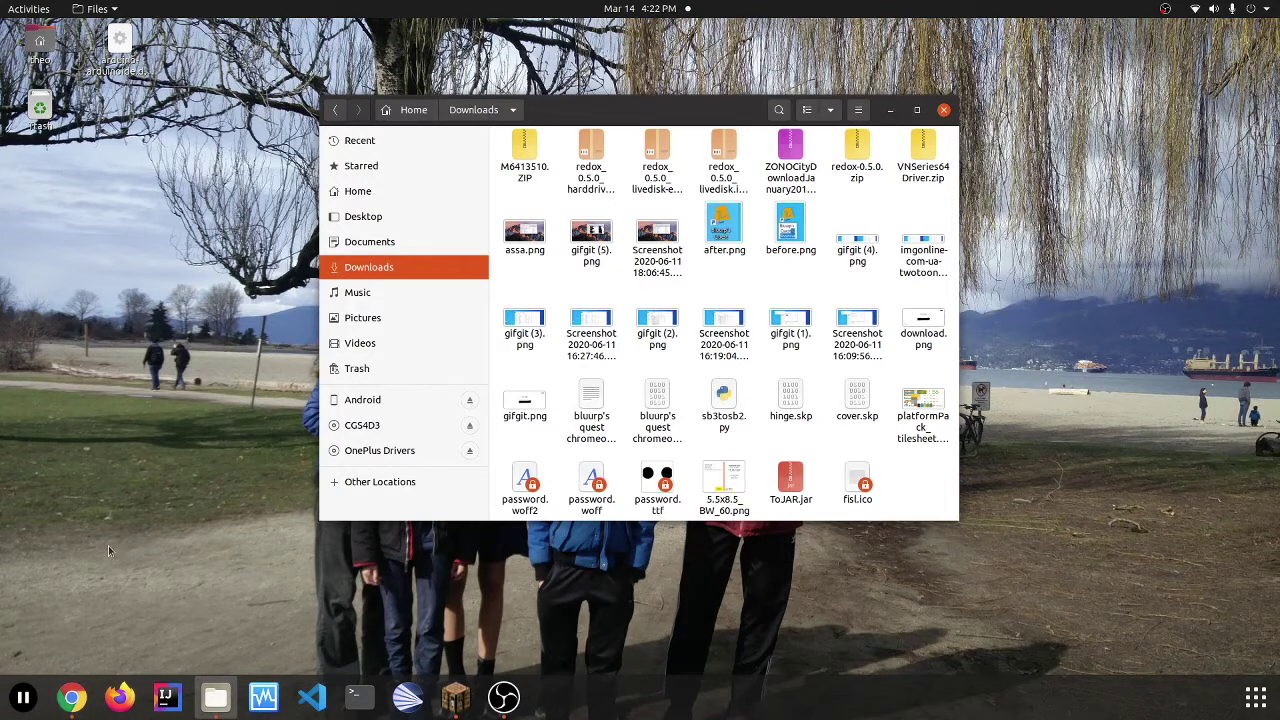
{"action": "left_click", "coordinate": [71, 697]}
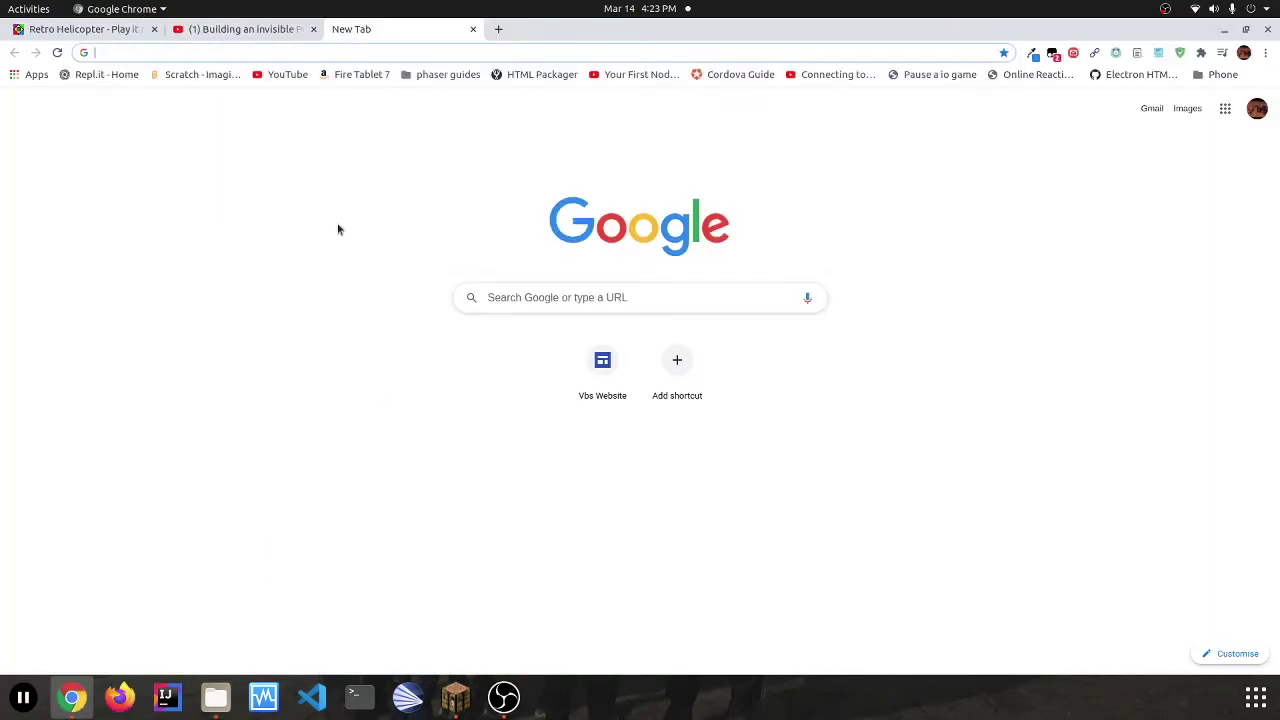
Search the web for 'arranax ubuntu' and open the UbuntuHandbook Arronax article.
{"action": "type", "text": "arranax ubuntu"}
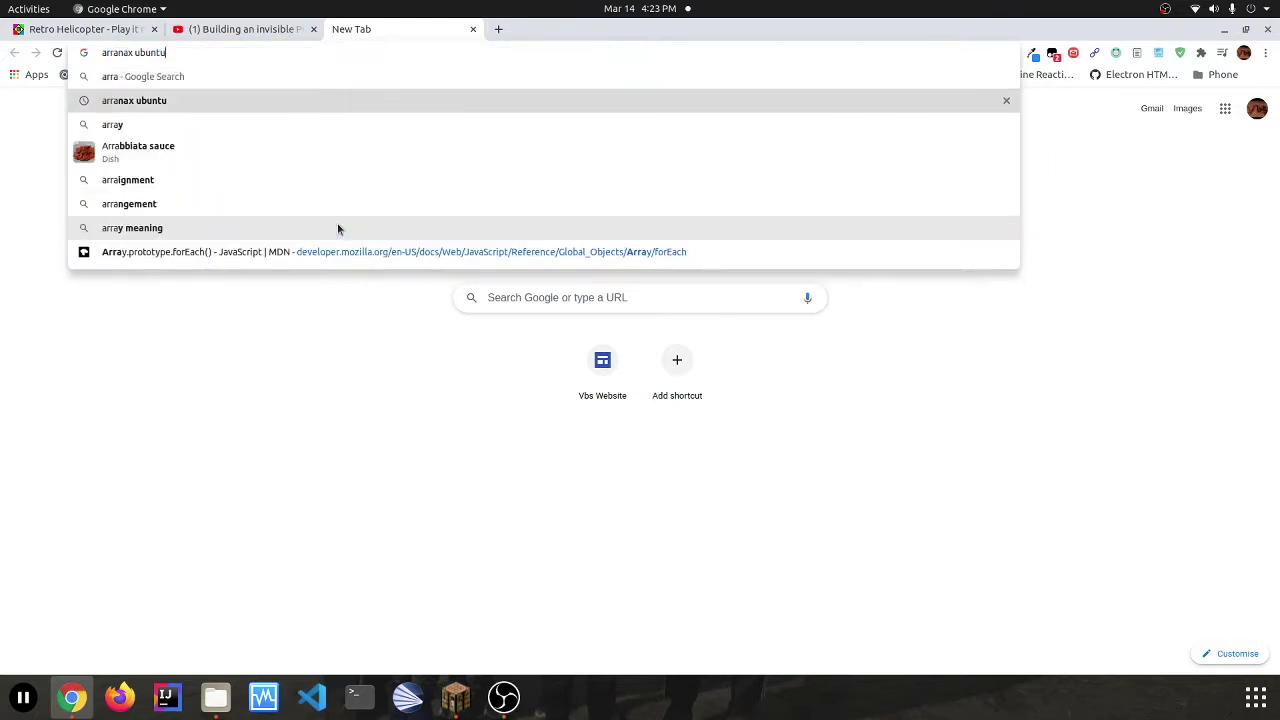
{"action": "key", "text": "Return"}
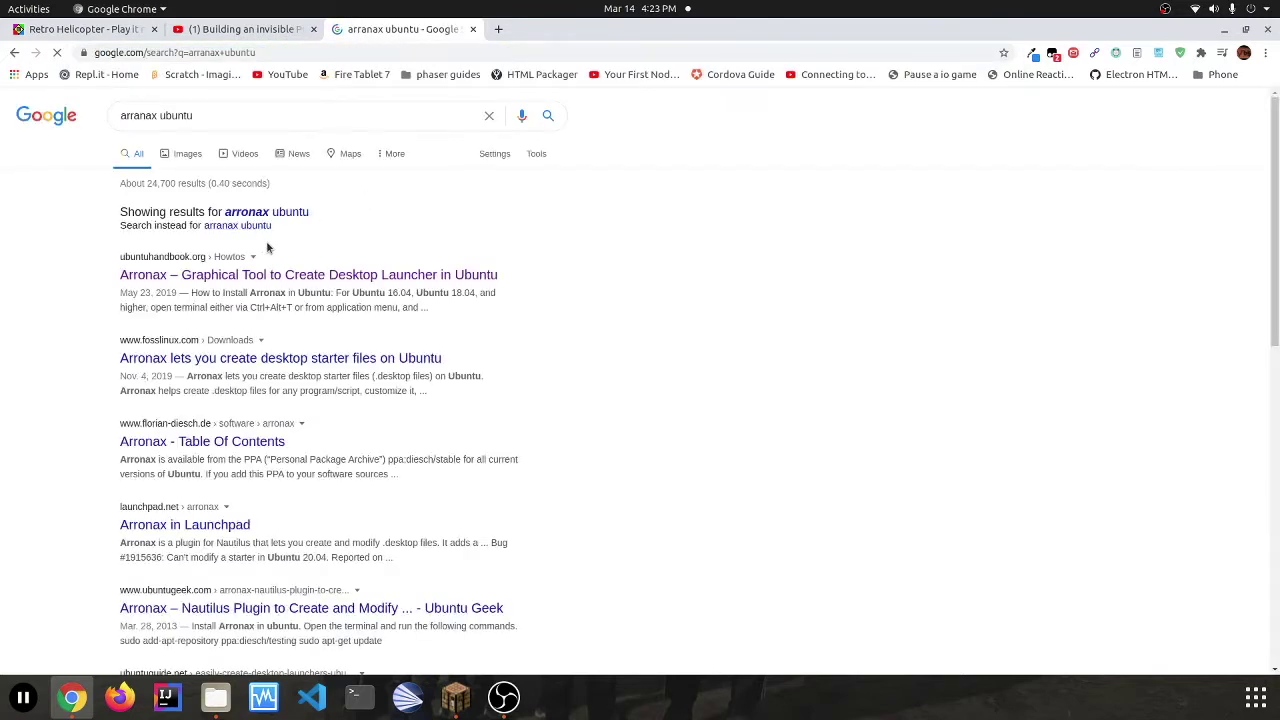
{"action": "left_click", "coordinate": [241, 276]}
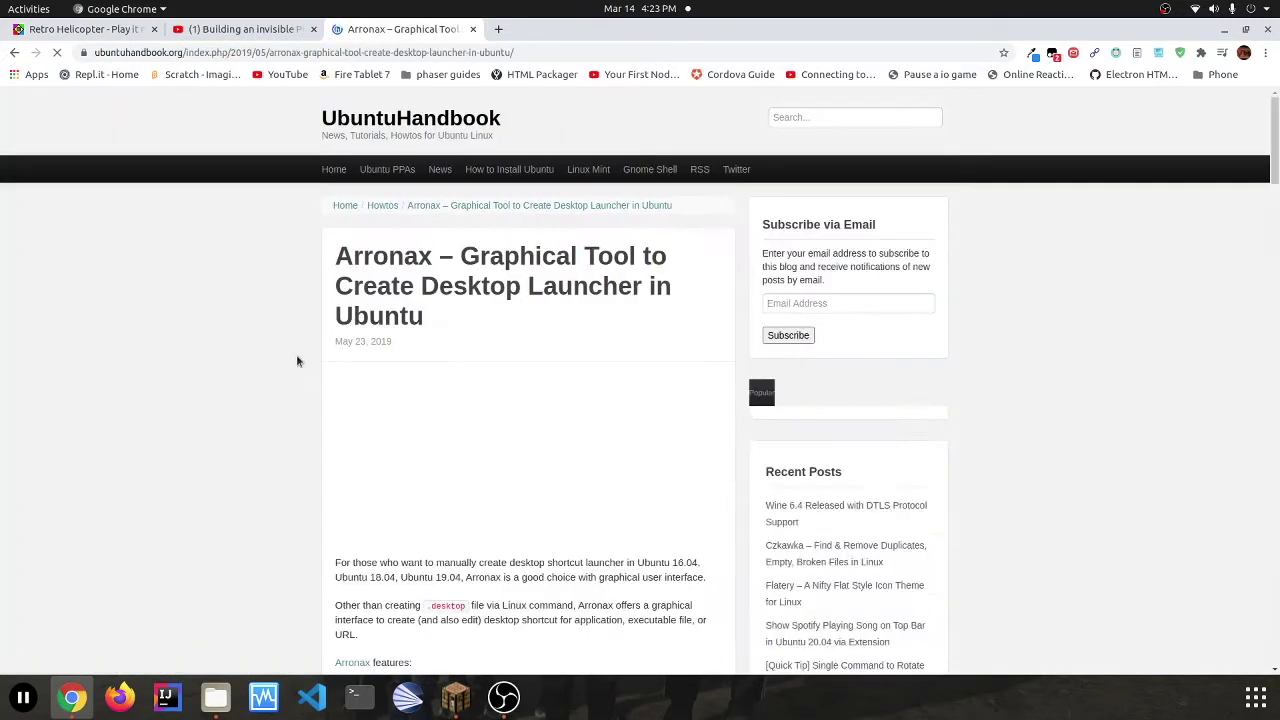
{"action": "scroll", "coordinate": [543, 530], "scroll_direction": "down", "scroll_amount": 3}
{"action": "scroll", "coordinate": [541, 525], "scroll_direction": "down", "scroll_amount": 7}
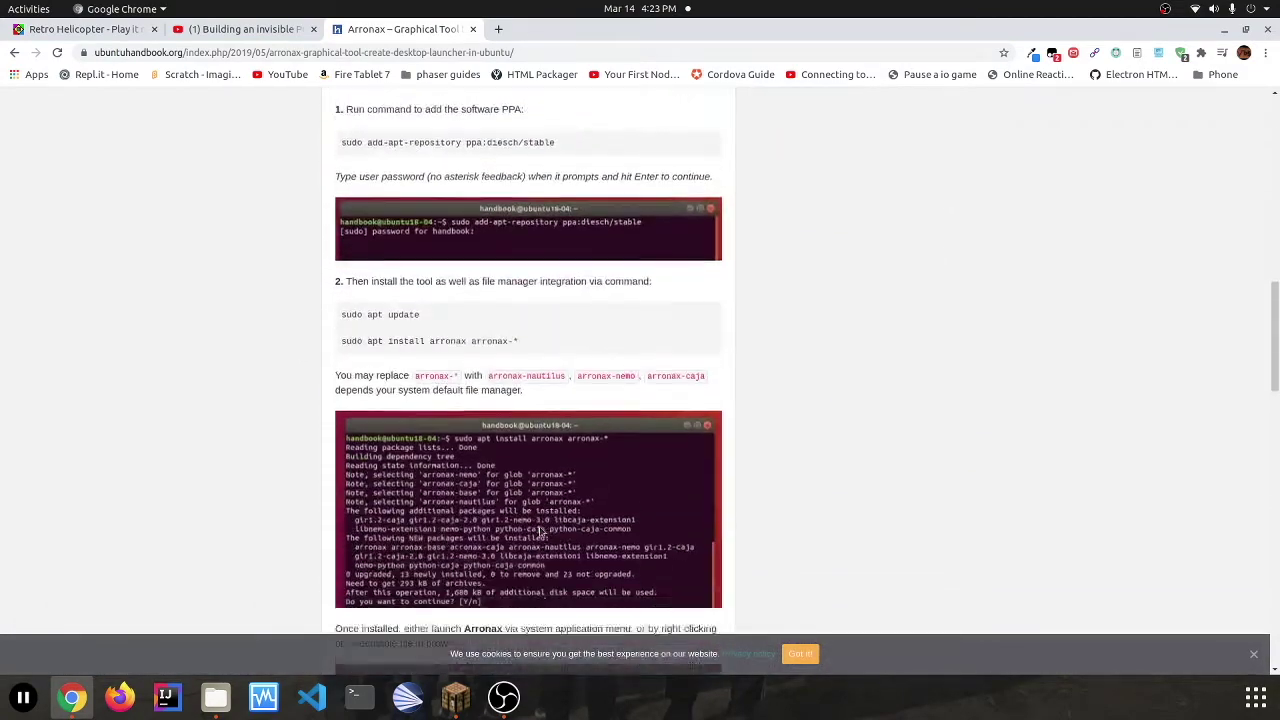
{"action": "scroll", "coordinate": [539, 533], "scroll_direction": "up", "scroll_amount": 3}
{"action": "scroll", "coordinate": [541, 532], "scroll_direction": "up", "scroll_amount": 3}
{"action": "scroll", "coordinate": [541, 532], "scroll_direction": "down", "scroll_amount": 4}
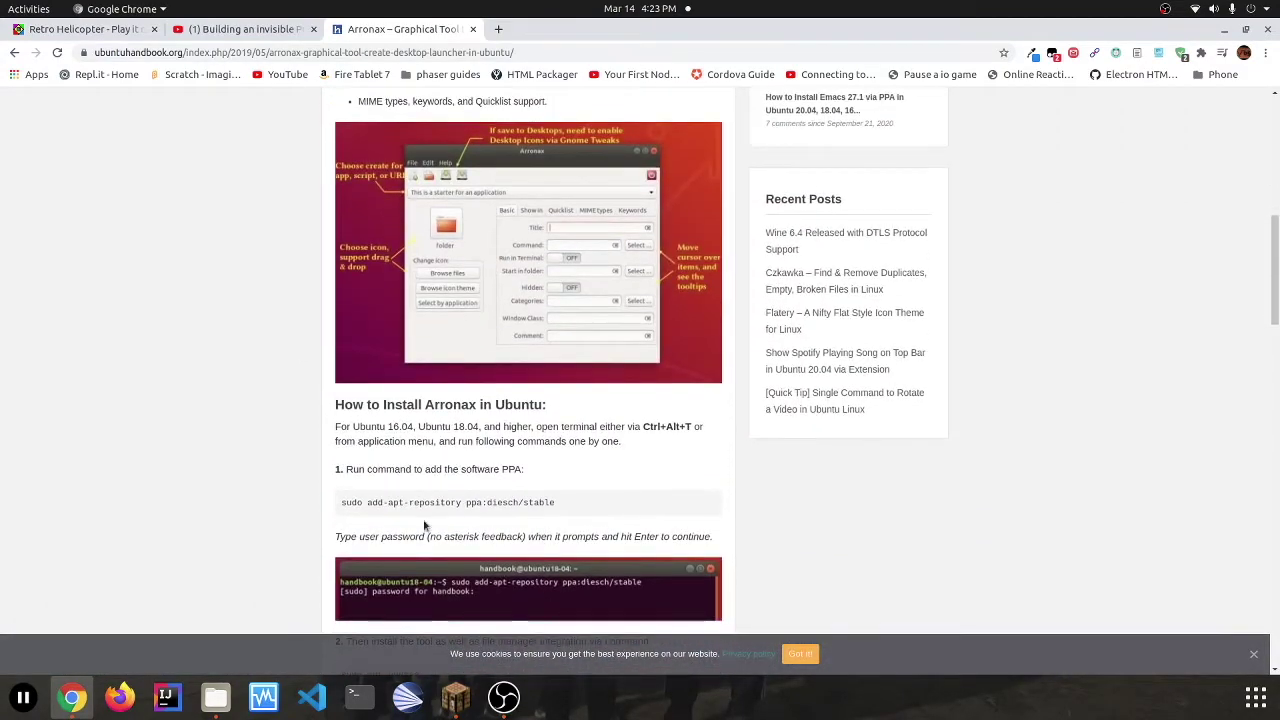
{"action": "scroll", "coordinate": [465, 370], "scroll_direction": "down", "scroll_amount": 4}
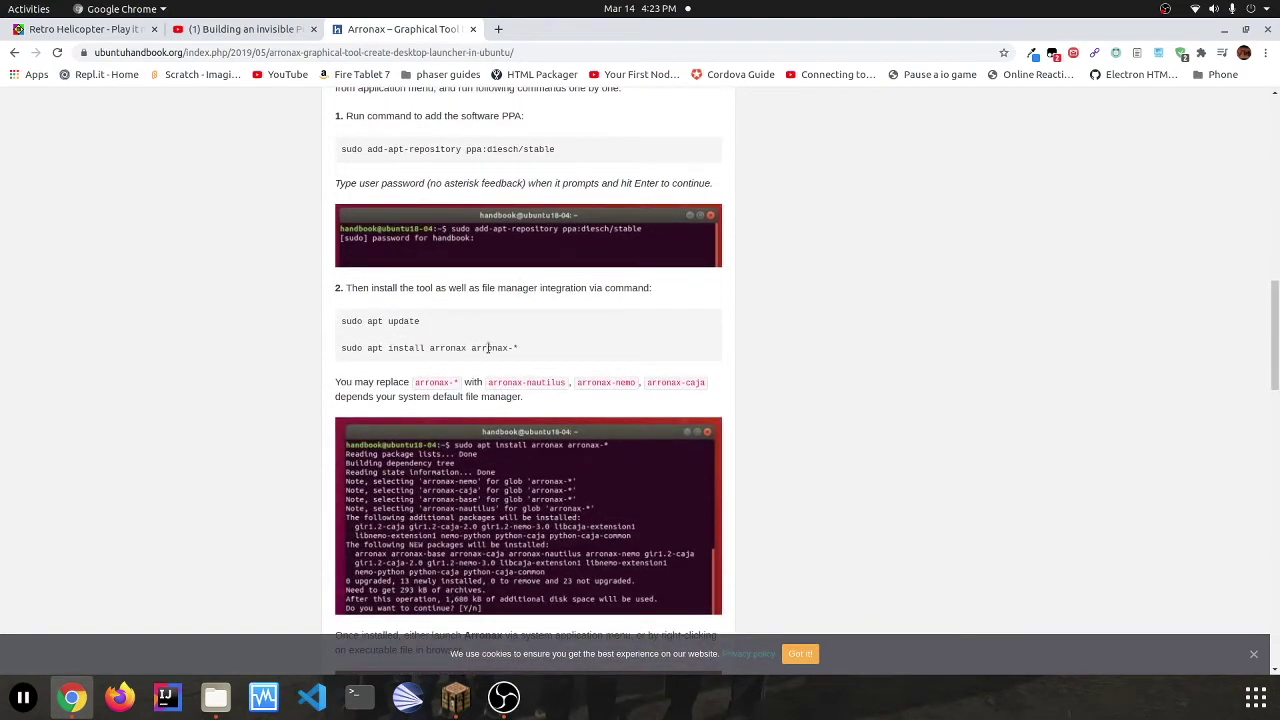
Review the article's apt install arronax command and its nautilus package, then return to Files.
{"action": "left_click_drag", "start_coordinate": [467, 347], "coordinate": [341, 348]}
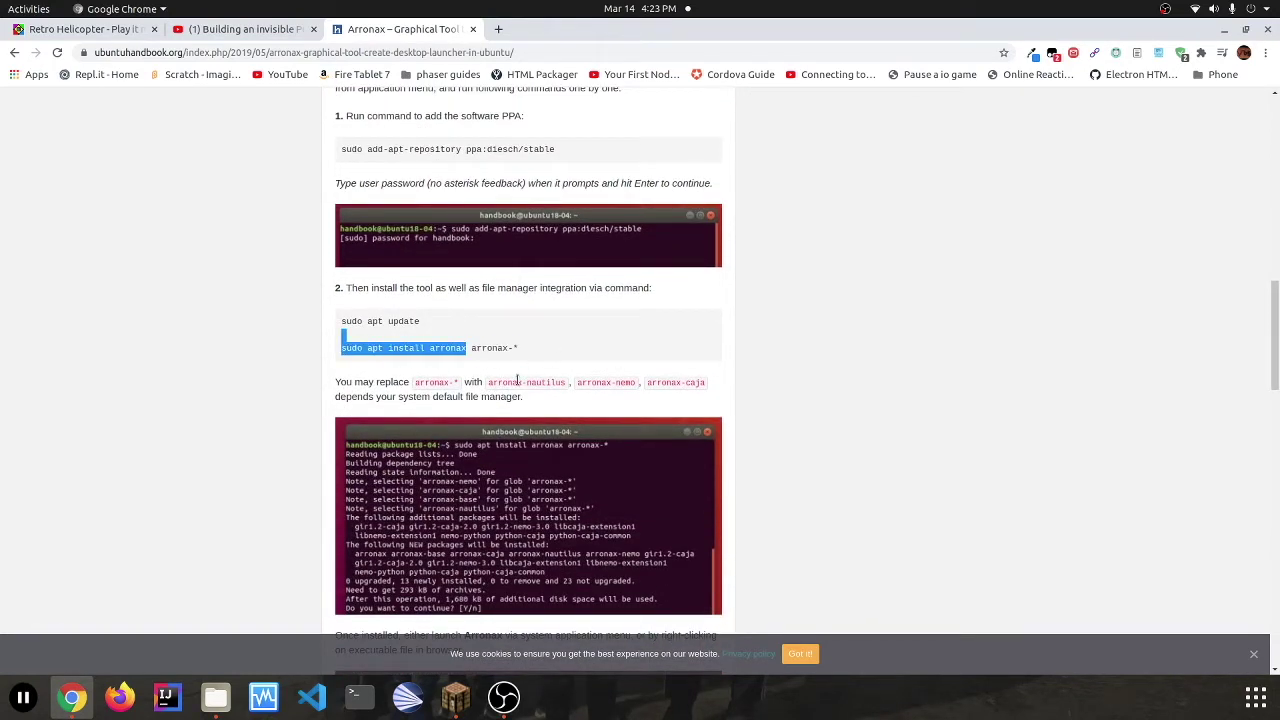
{"action": "left_click_drag", "start_coordinate": [522, 382], "coordinate": [550, 394]}
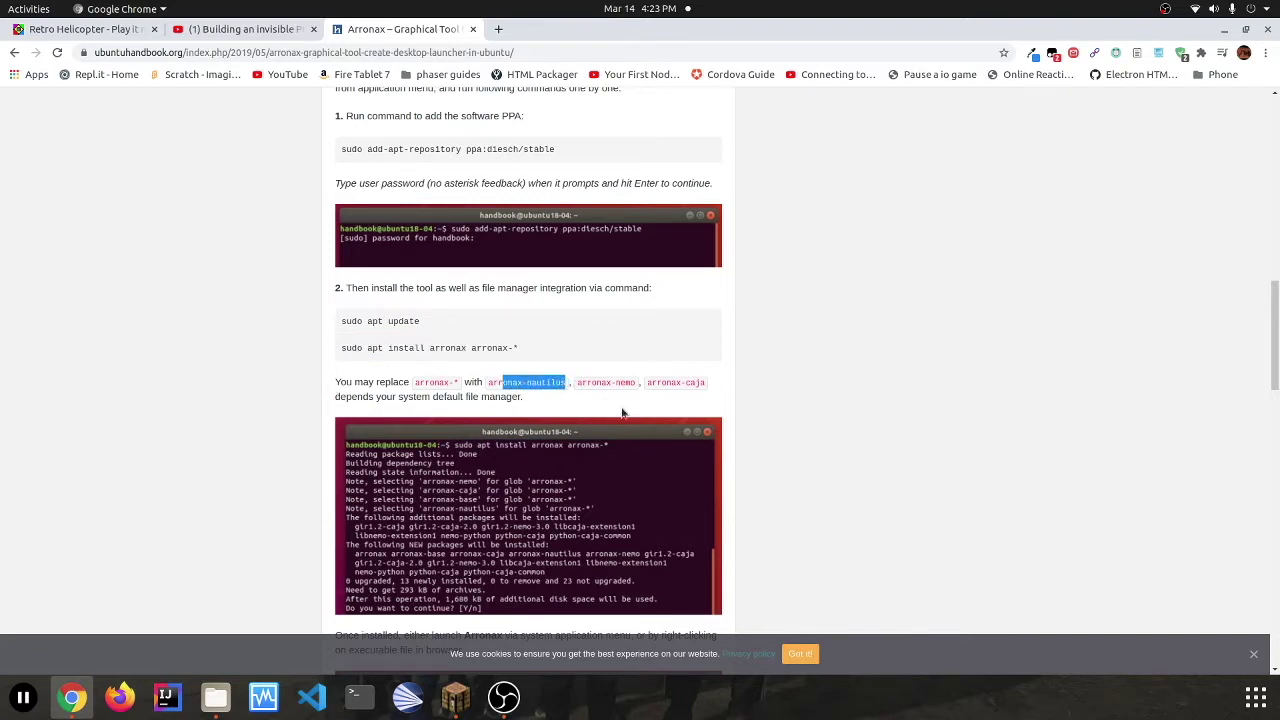
{"action": "scroll", "coordinate": [624, 415], "scroll_direction": "down", "scroll_amount": 5}
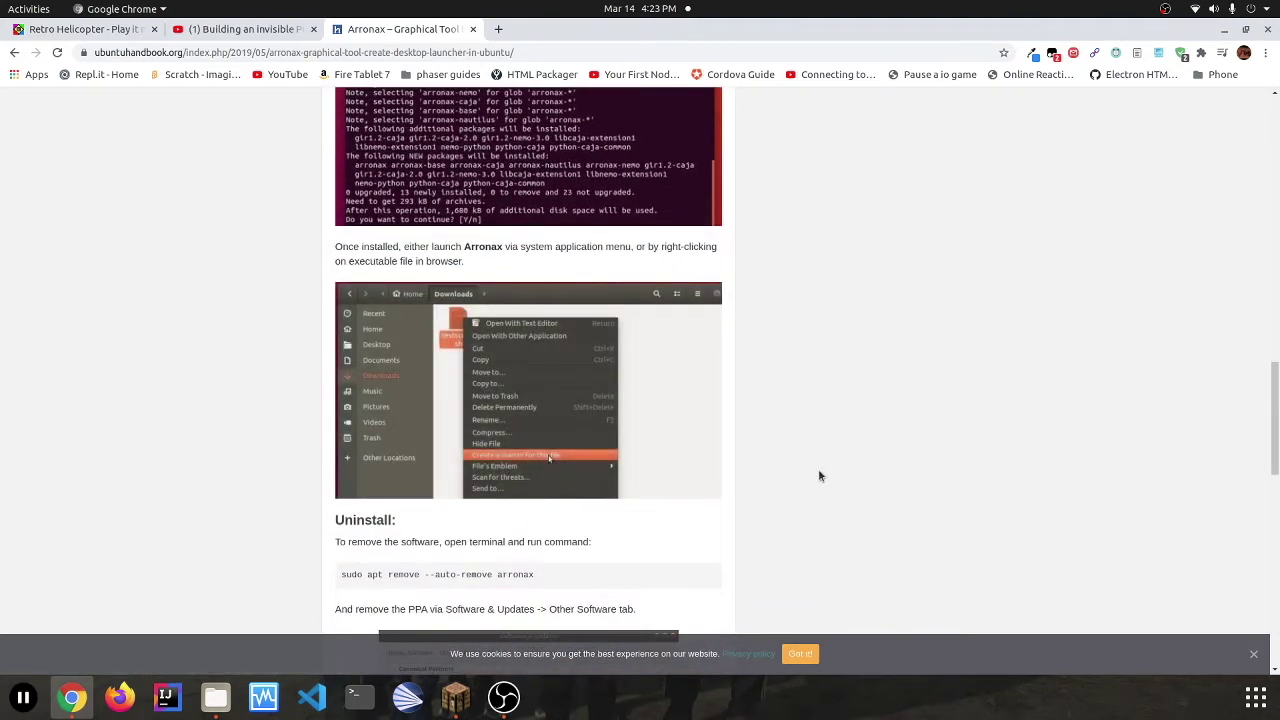
{"action": "scroll", "coordinate": [810, 495], "scroll_direction": "up", "scroll_amount": 6}
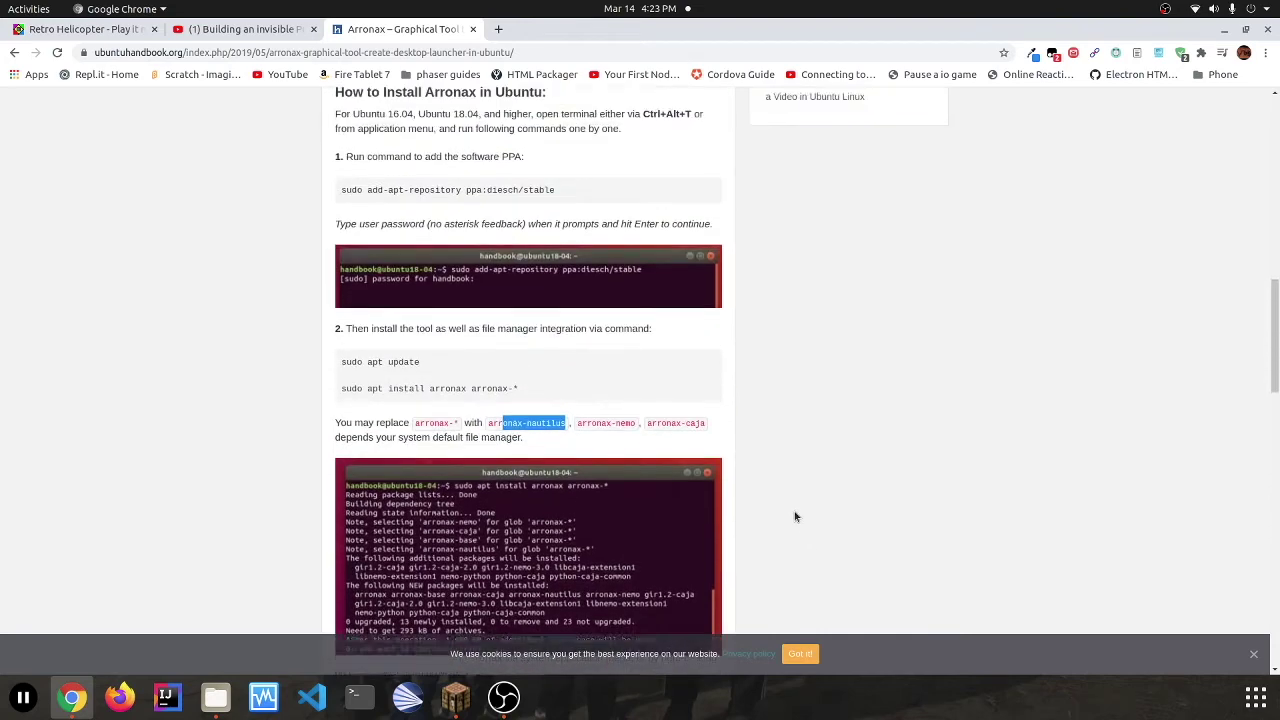
{"action": "left_click_drag", "start_coordinate": [487, 459], "coordinate": [555, 469]}
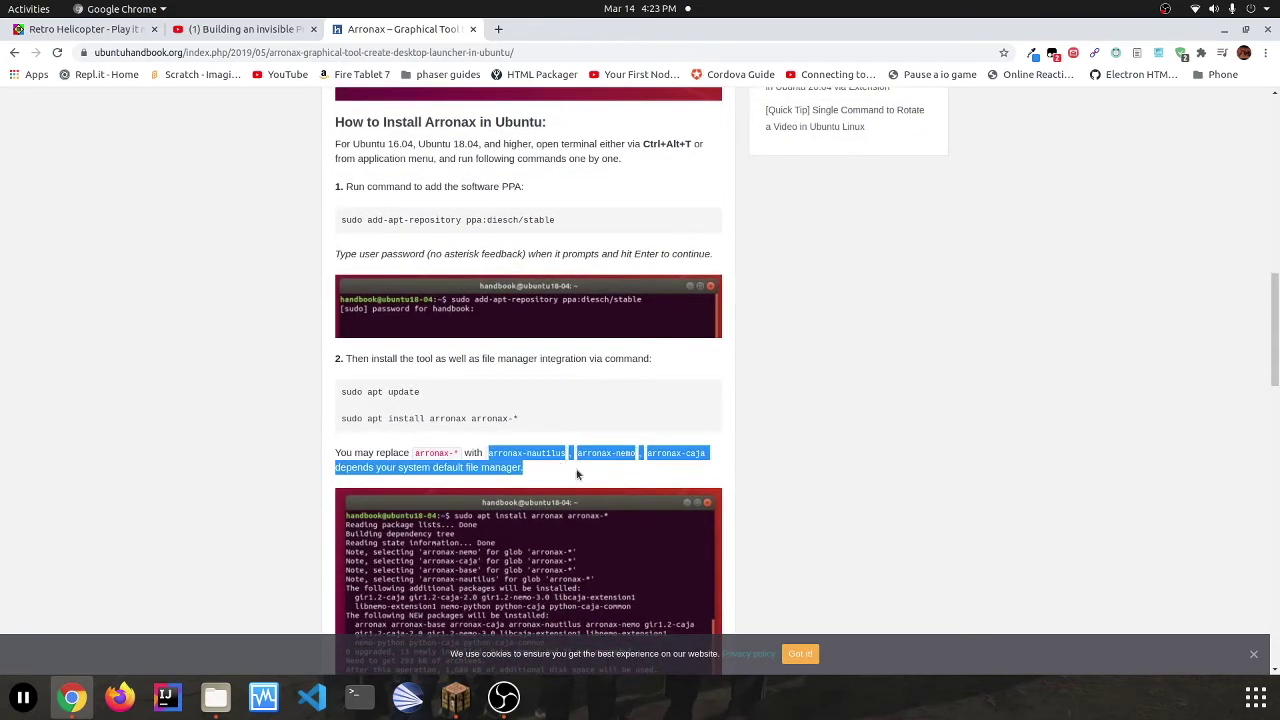
{"action": "left_click", "coordinate": [579, 475]}
{"action": "scroll", "coordinate": [559, 508], "scroll_direction": "down", "scroll_amount": 2}
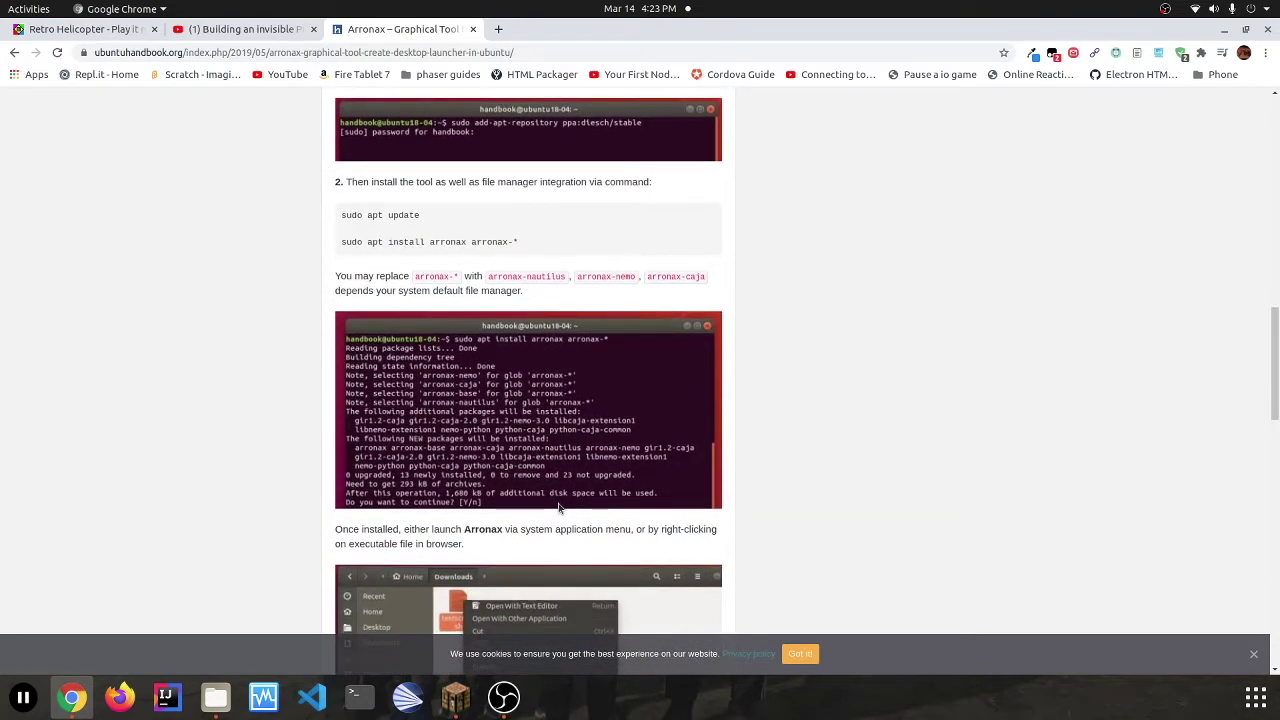
{"action": "scroll", "coordinate": [559, 508], "scroll_direction": "up", "scroll_amount": 3}
{"action": "scroll", "coordinate": [559, 508], "scroll_direction": "down", "scroll_amount": 2}
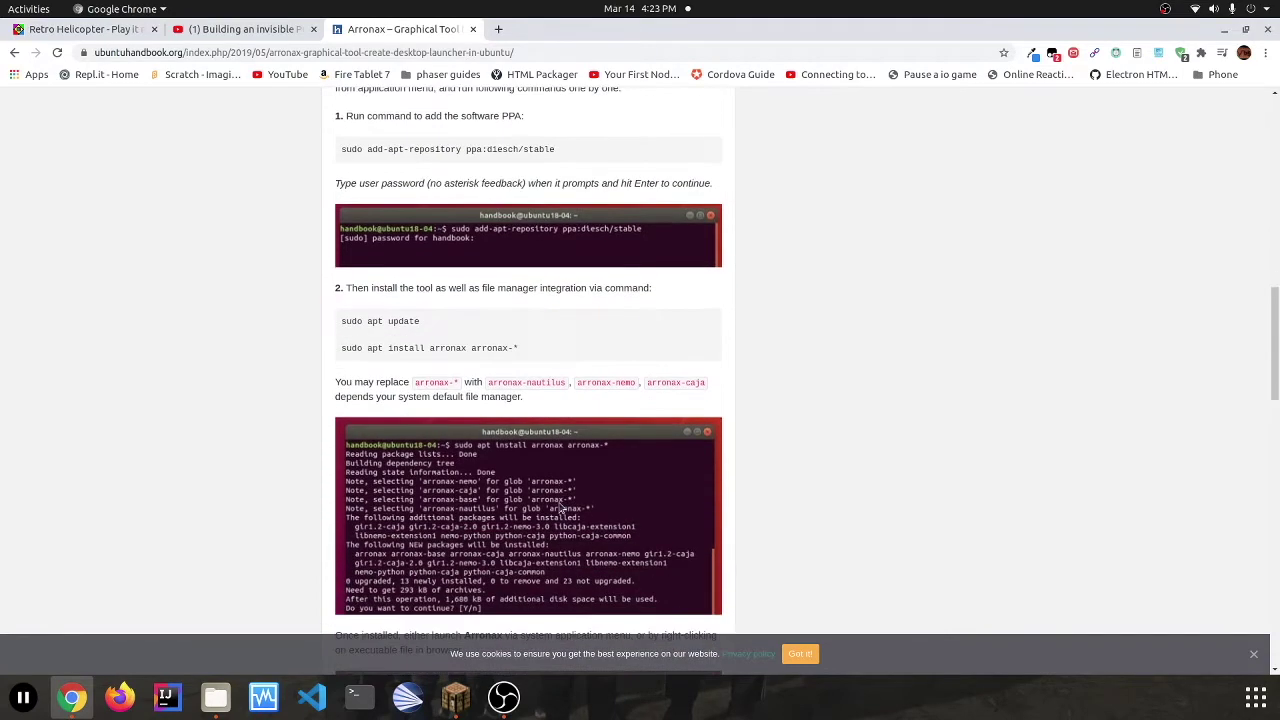
{"action": "scroll", "coordinate": [560, 508], "scroll_direction": "down", "scroll_amount": 5}
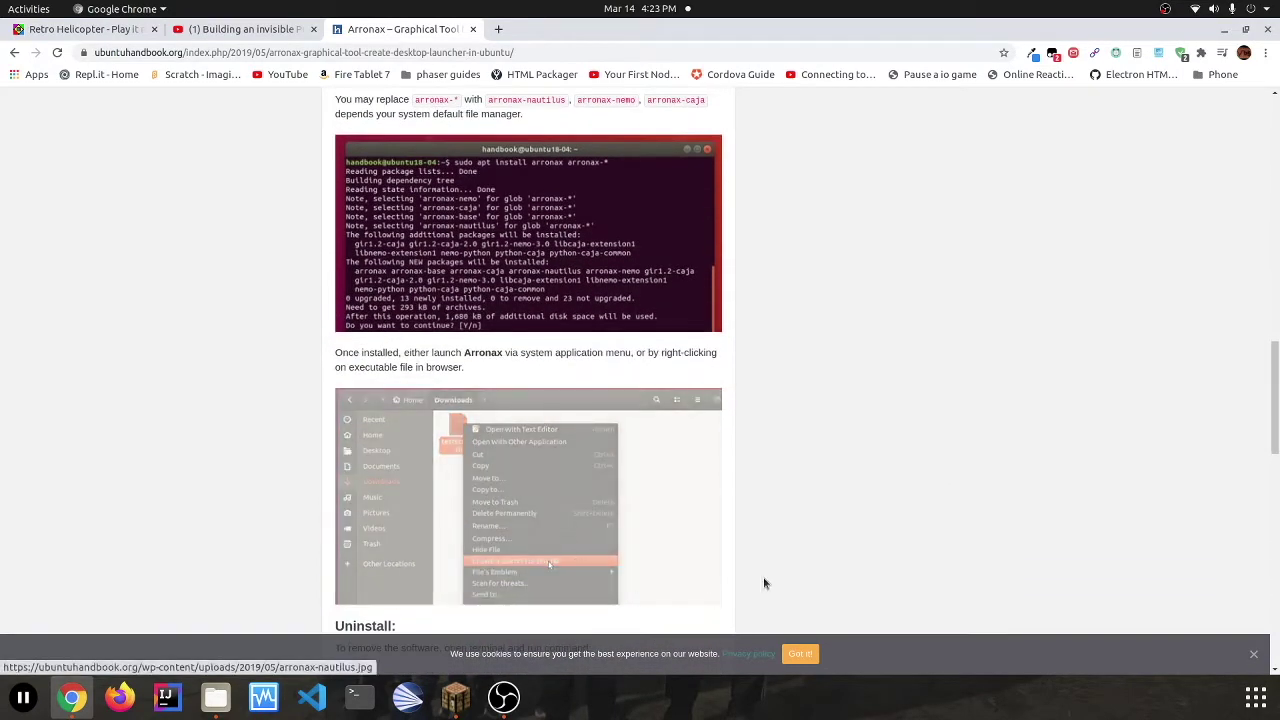
{"action": "scroll", "coordinate": [855, 530], "scroll_direction": "up", "scroll_amount": 3}
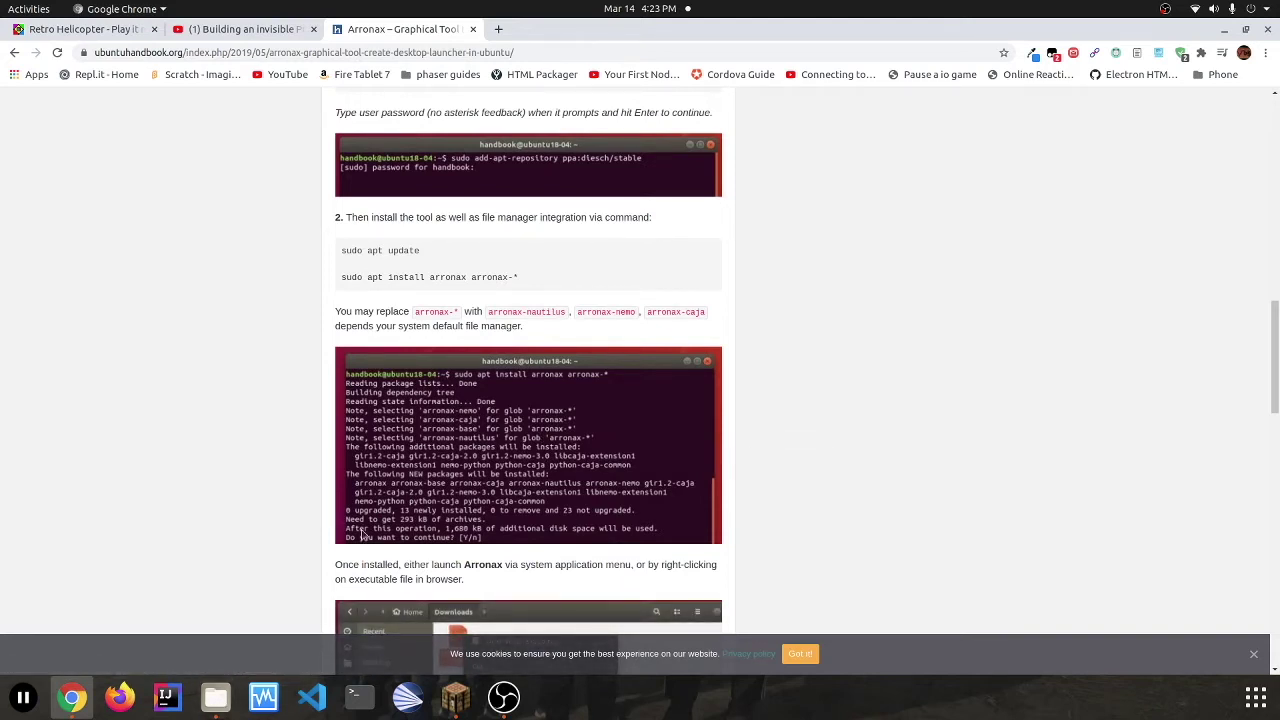
{"action": "left_click", "coordinate": [214, 697]}
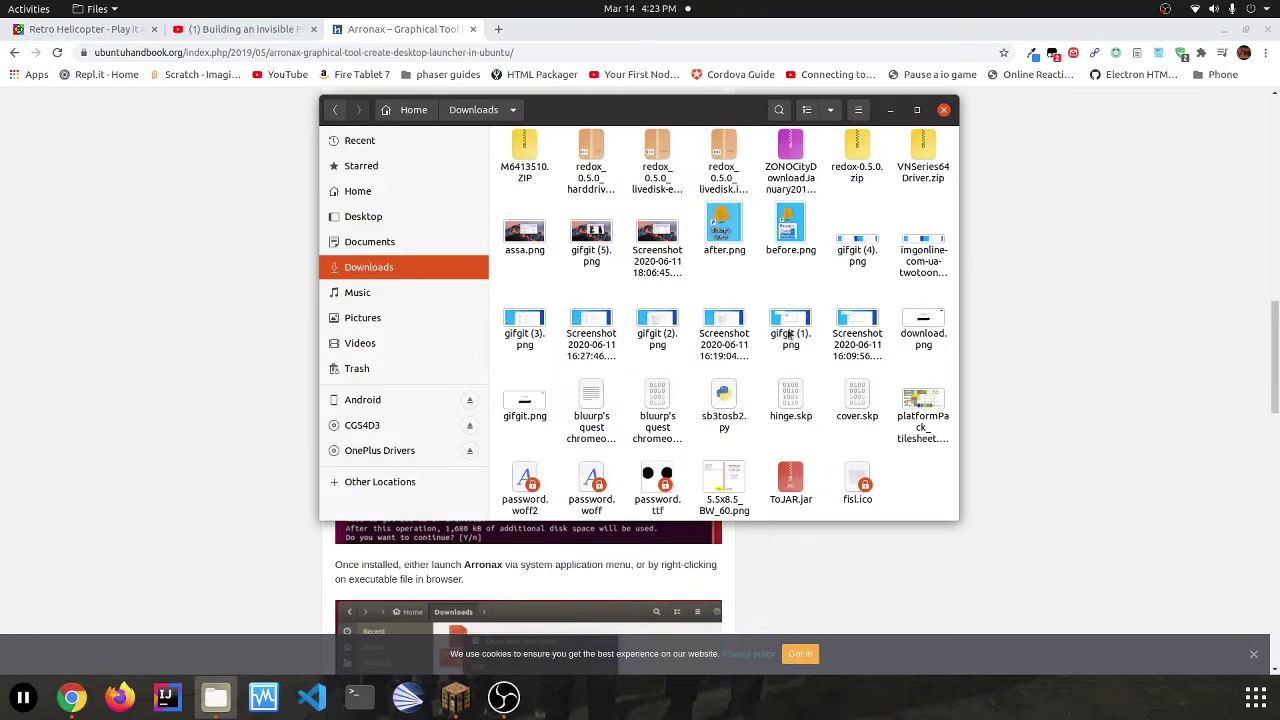
Quit the Files application entirely from its dock icon menu.
{"action": "left_click", "coordinate": [1037, 265]}
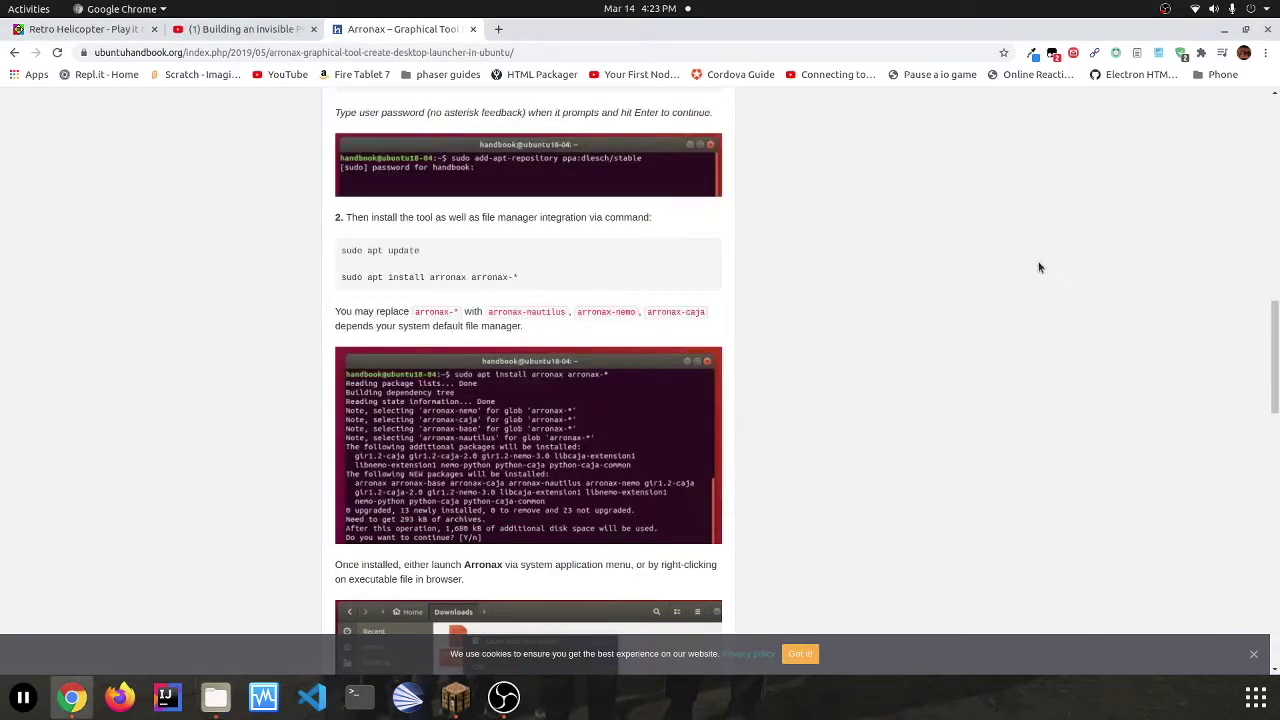
{"action": "left_click", "coordinate": [216, 697]}
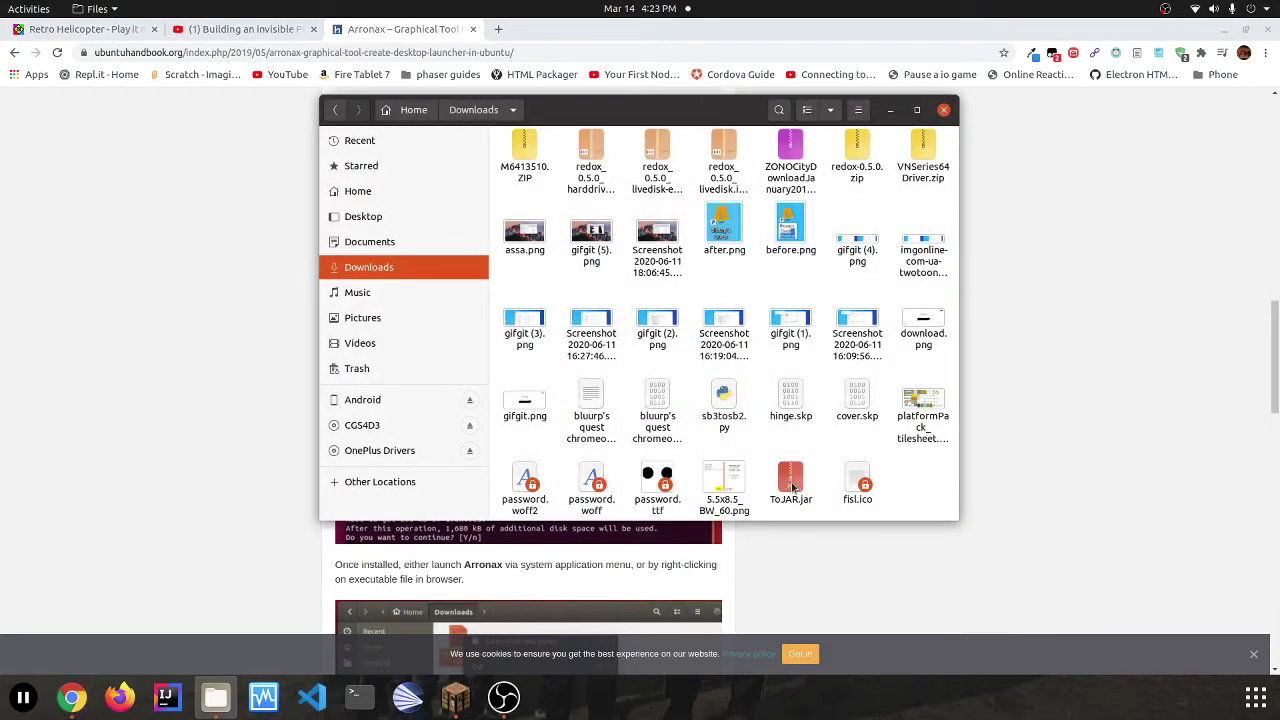
{"action": "right_click", "coordinate": [210, 700]}
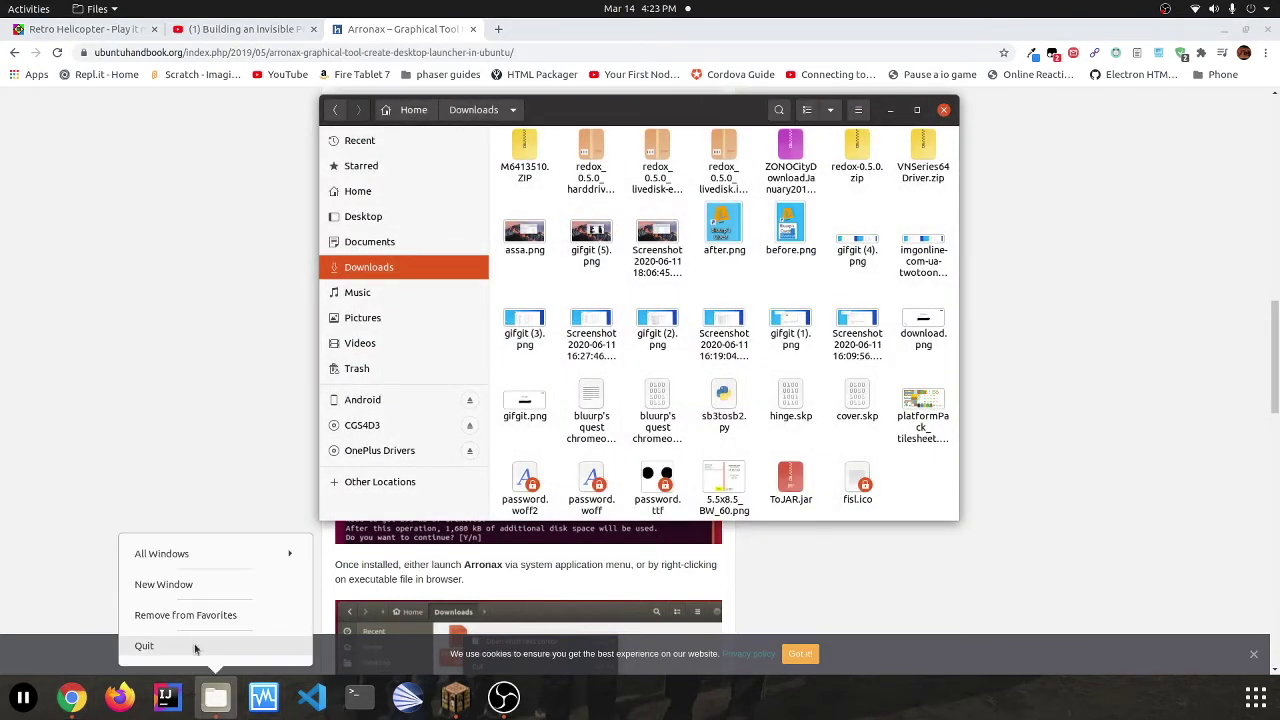
{"action": "left_click", "coordinate": [170, 647]}
Reopen Files on Downloads, move the window right, and select ToJAR.jar.
{"action": "left_click", "coordinate": [216, 697]}
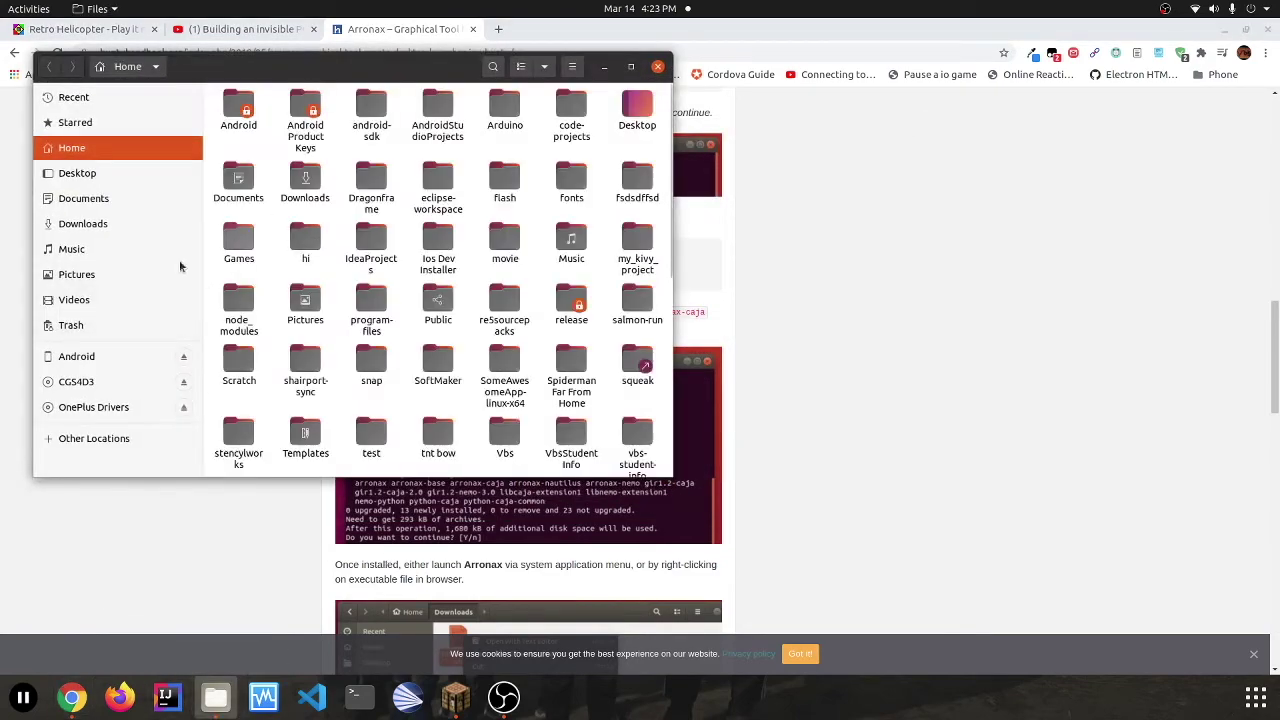
{"action": "left_click", "coordinate": [83, 223]}
{"action": "left_click_drag", "start_coordinate": [309, 70], "coordinate": [626, 86]}
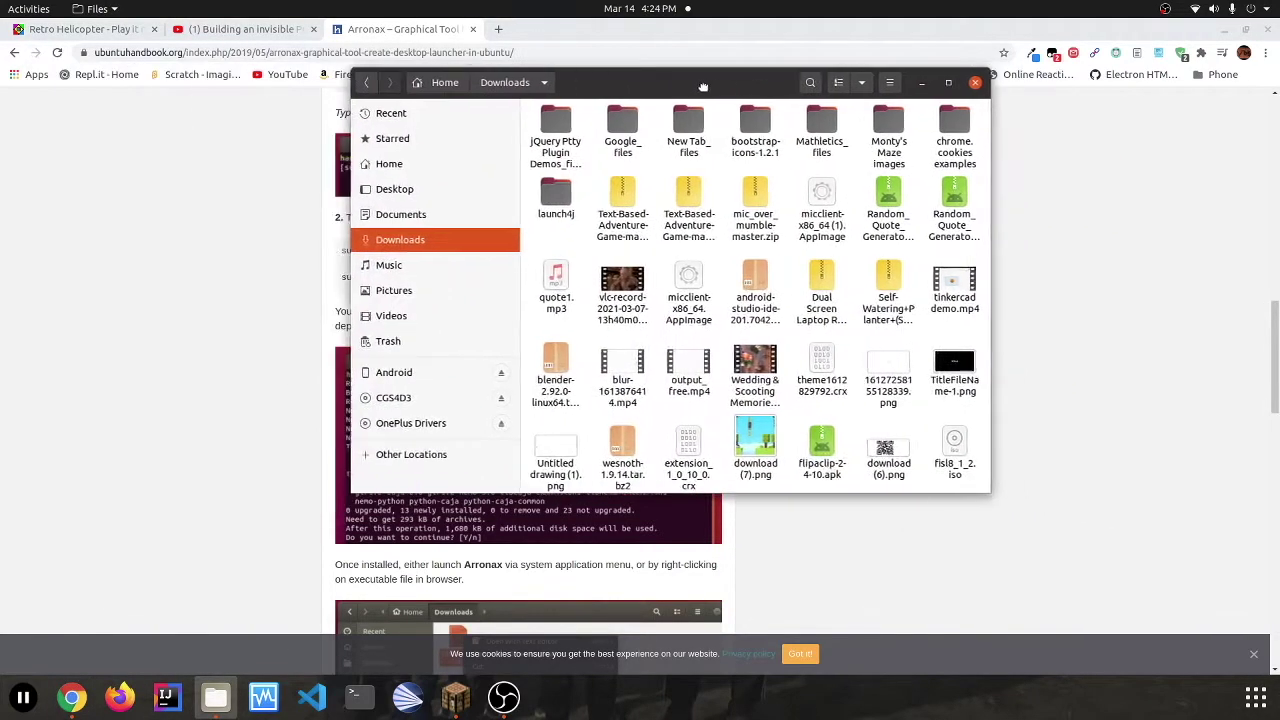
{"action": "left_click_drag", "start_coordinate": [987, 120], "coordinate": [1001, 567]}
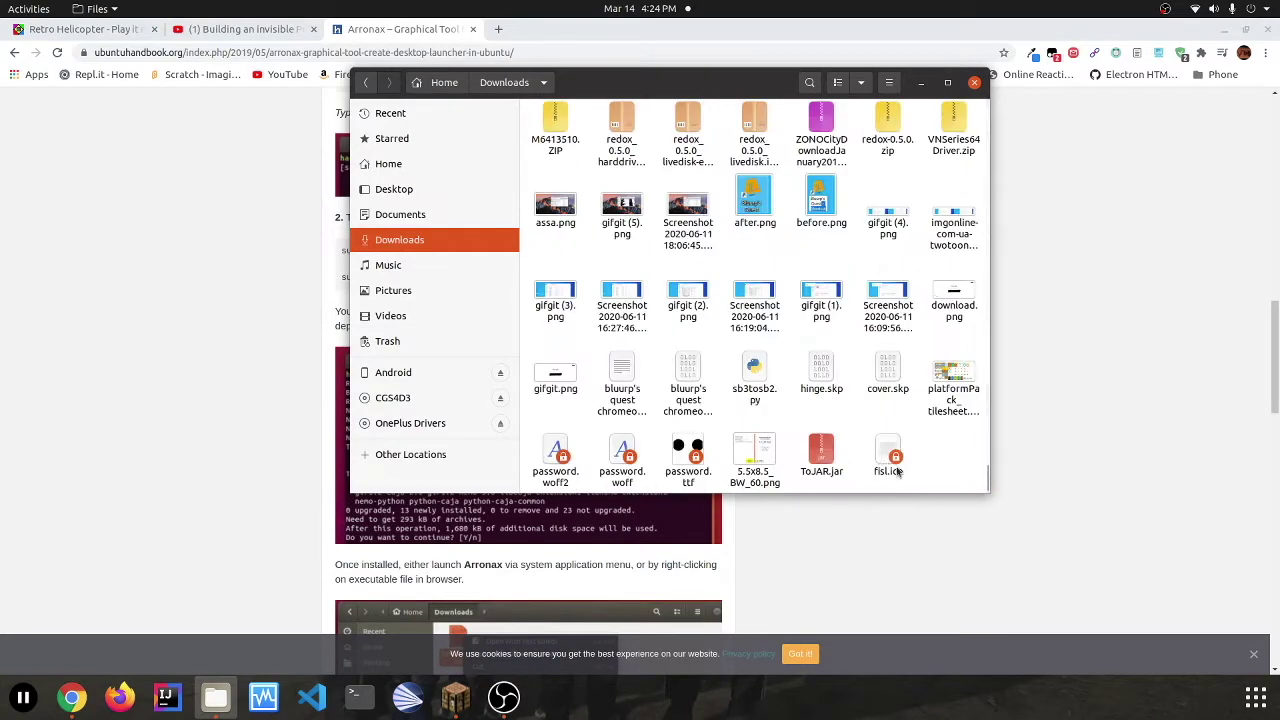
{"action": "left_click", "coordinate": [815, 462]}
Create an Arronax starter for ToJAR.jar as an application starter and shorten its title to ToJAR.
{"action": "right_click", "coordinate": [826, 458]}
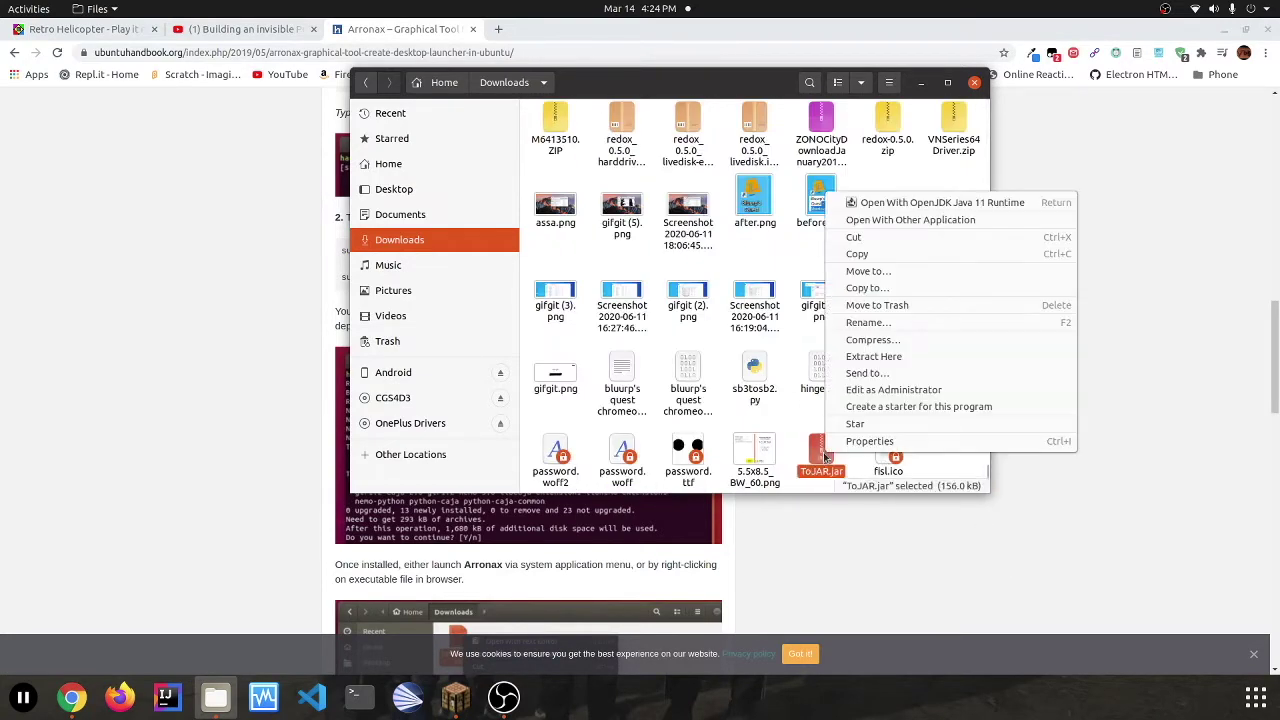
{"action": "left_click", "coordinate": [872, 412]}
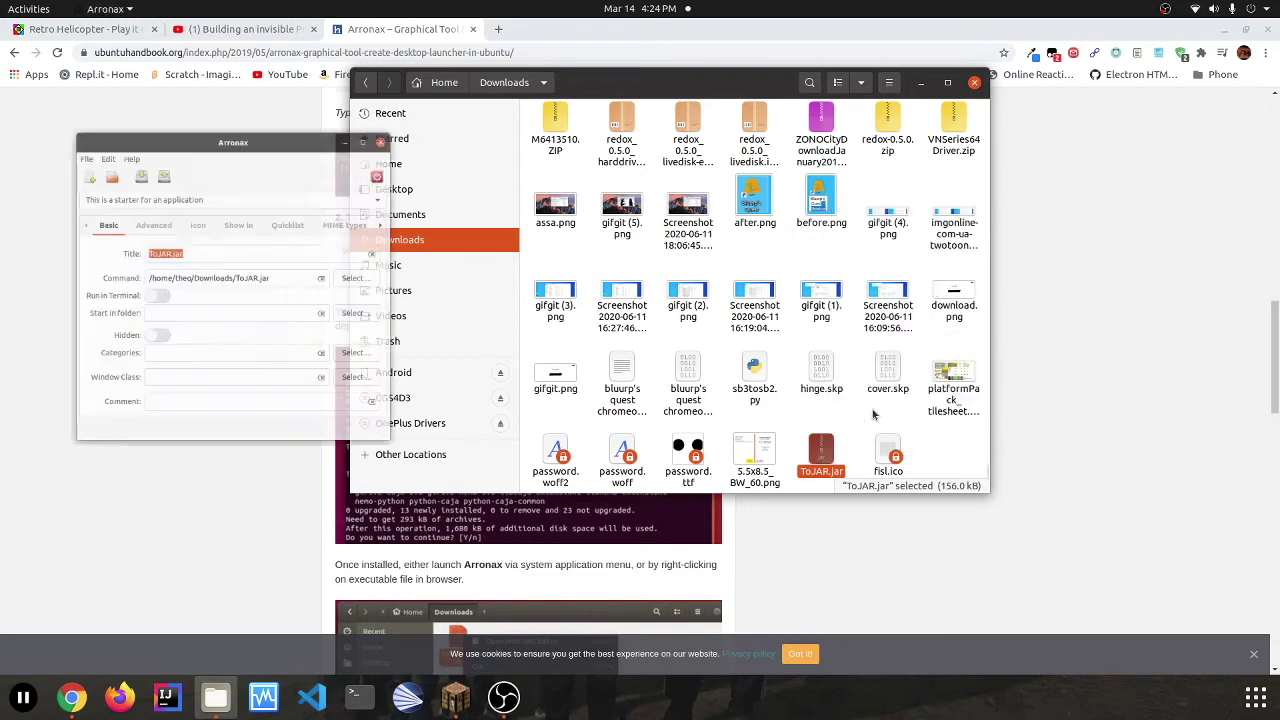
{"action": "left_click_drag", "start_coordinate": [226, 64], "coordinate": [630, 137]}
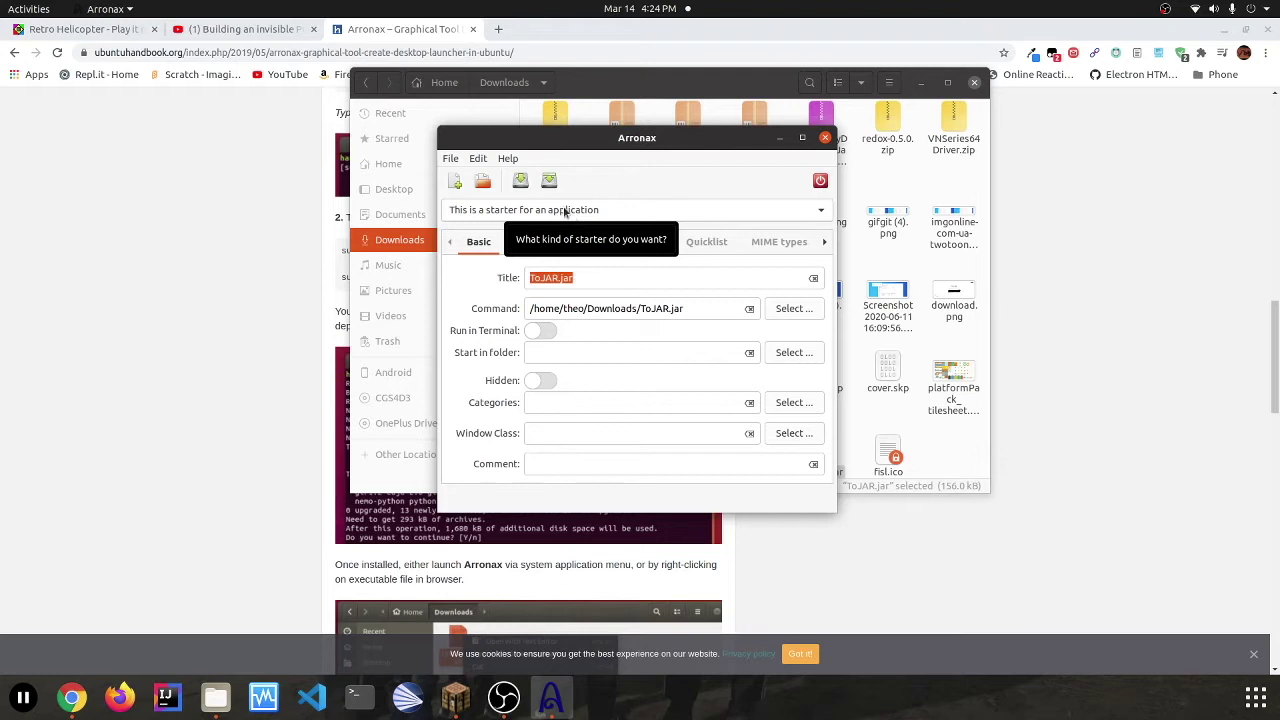
{"action": "left_click", "coordinate": [565, 211]}
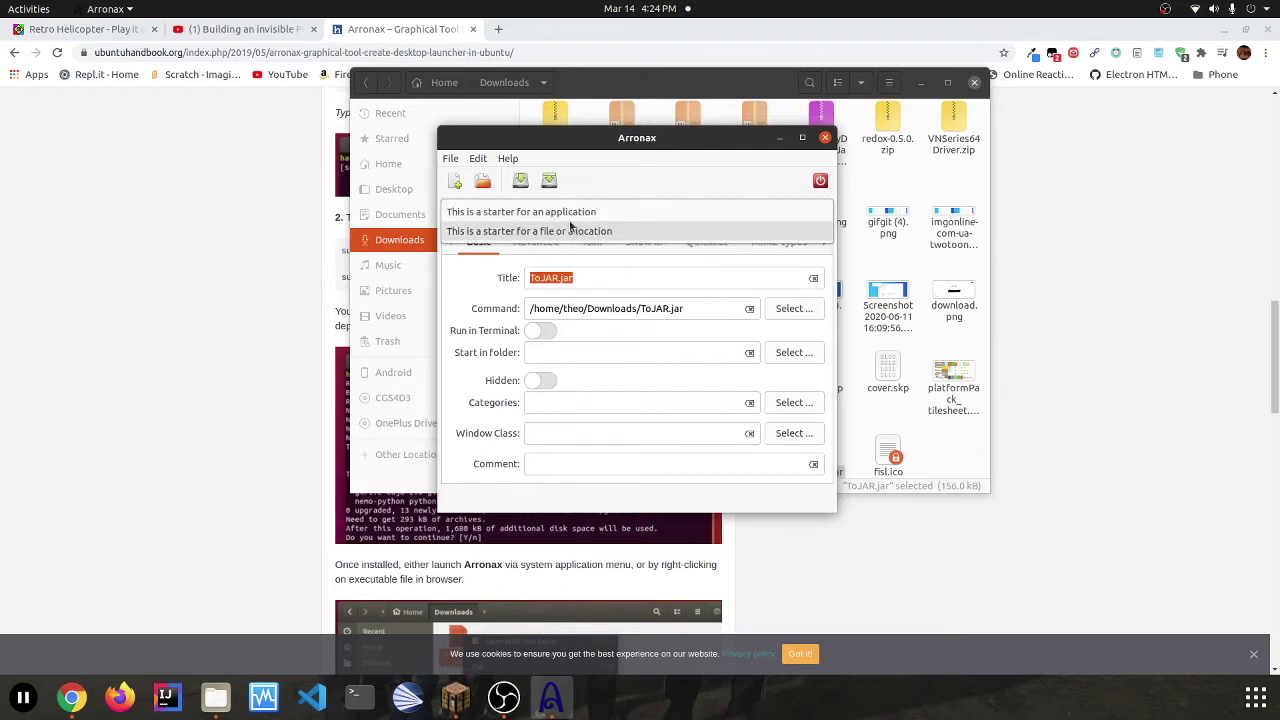
{"action": "left_click", "coordinate": [567, 212]}
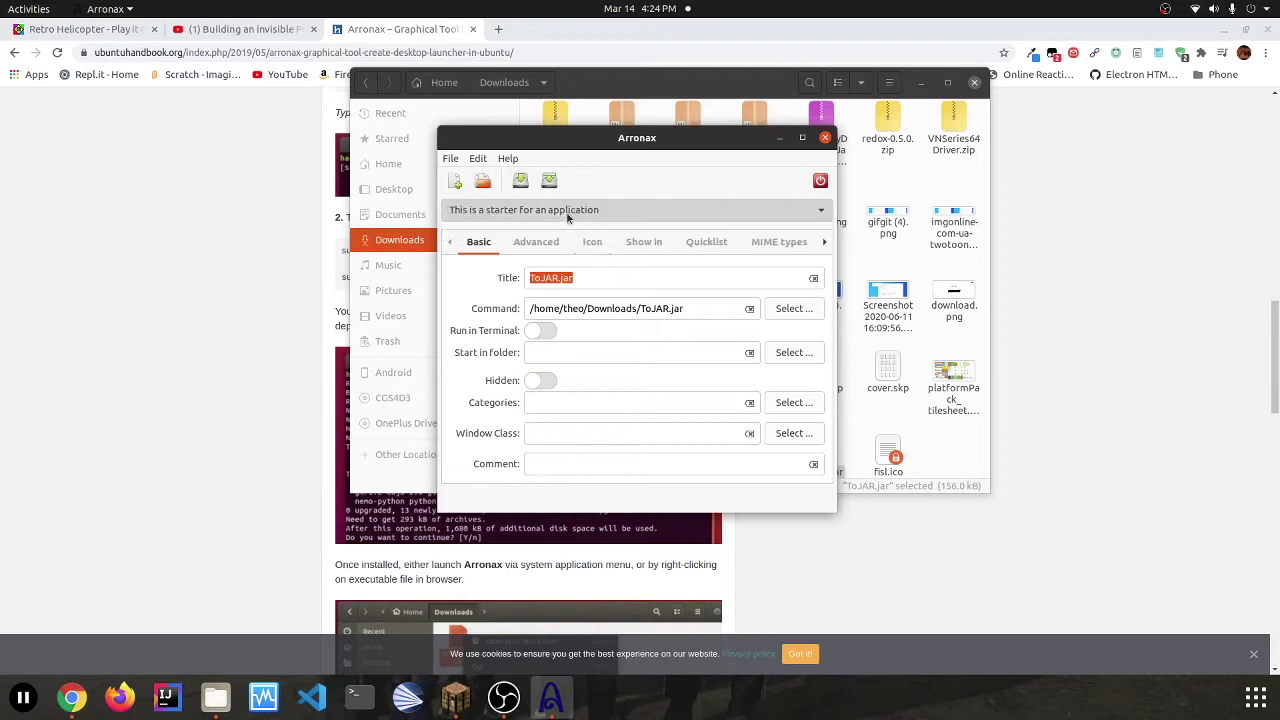
{"action": "left_click", "coordinate": [606, 284]}
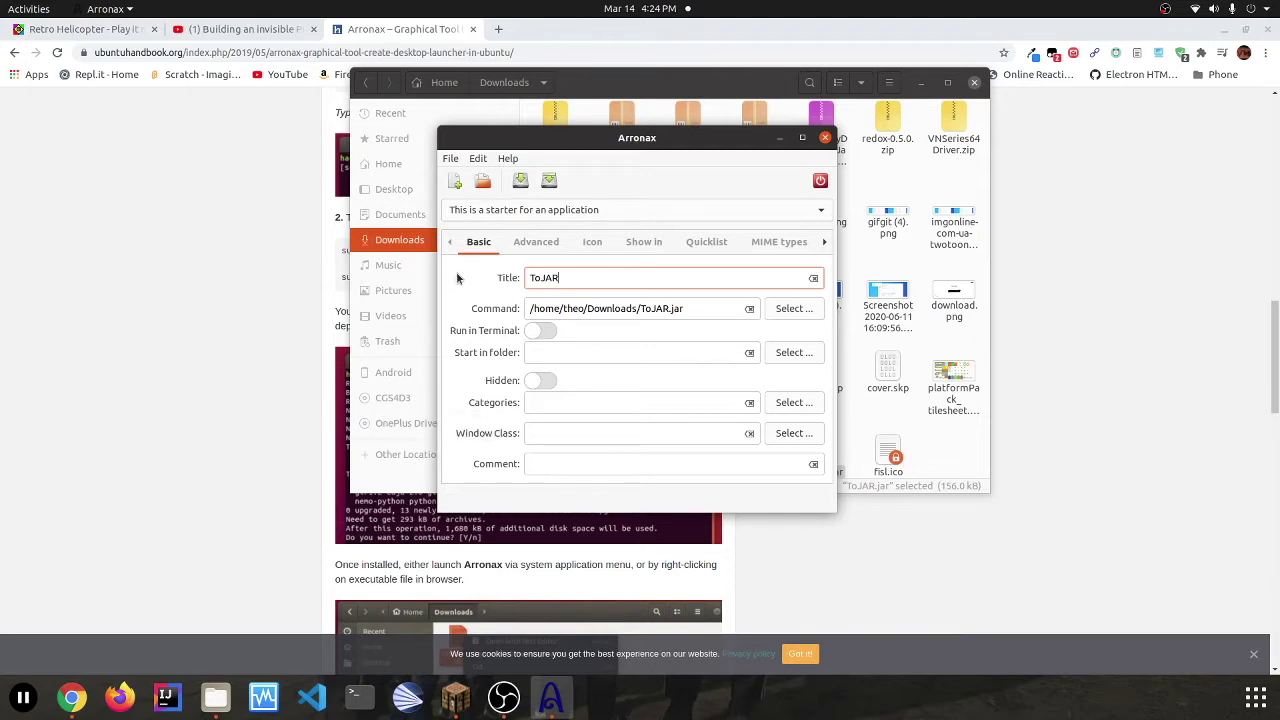
Prefix the Command field with 'java -jar', then select and clear the whole command.
{"action": "key", "text": "Tab"}
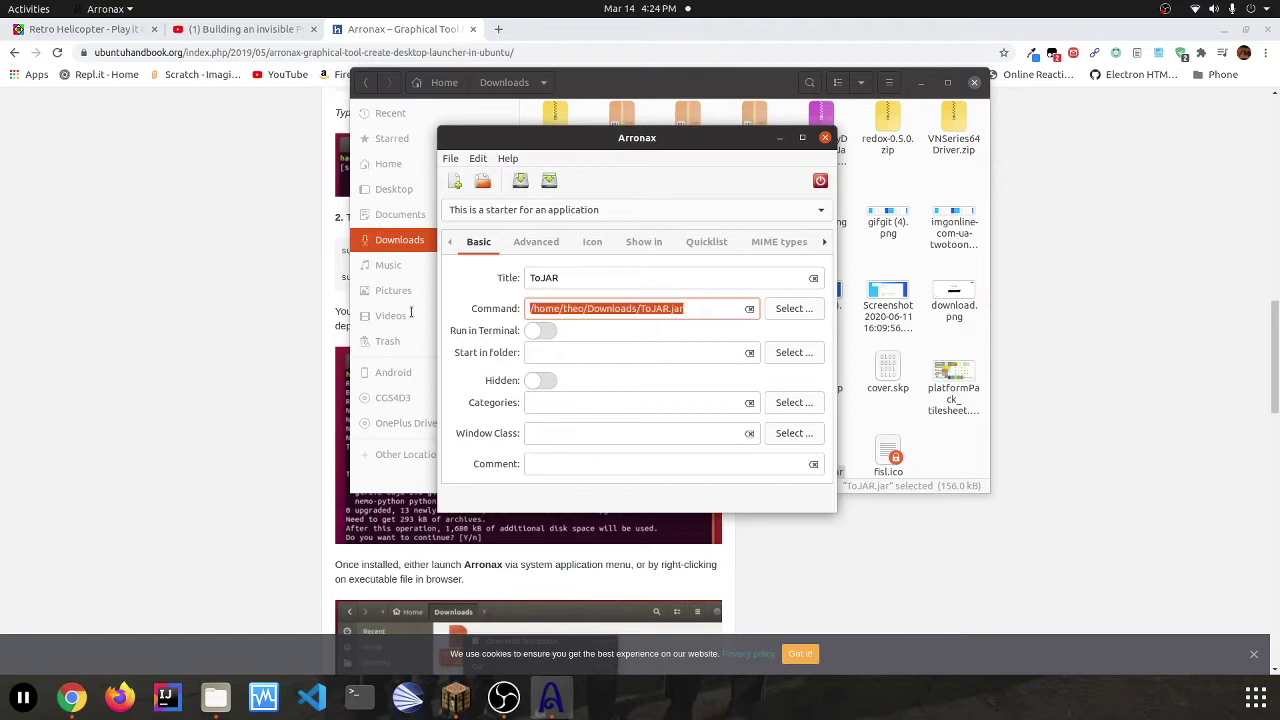
{"action": "key", "text": "End"}
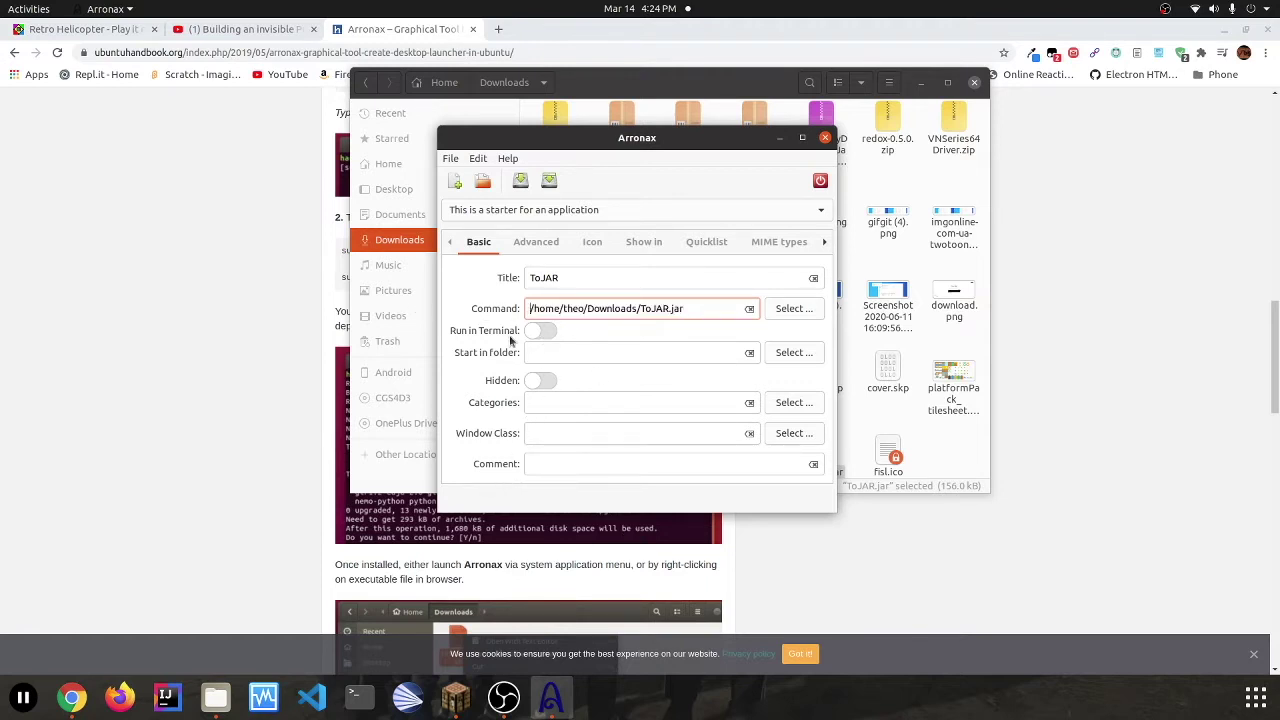
{"action": "key", "text": "Home"}
{"action": "type", "text": "java "}
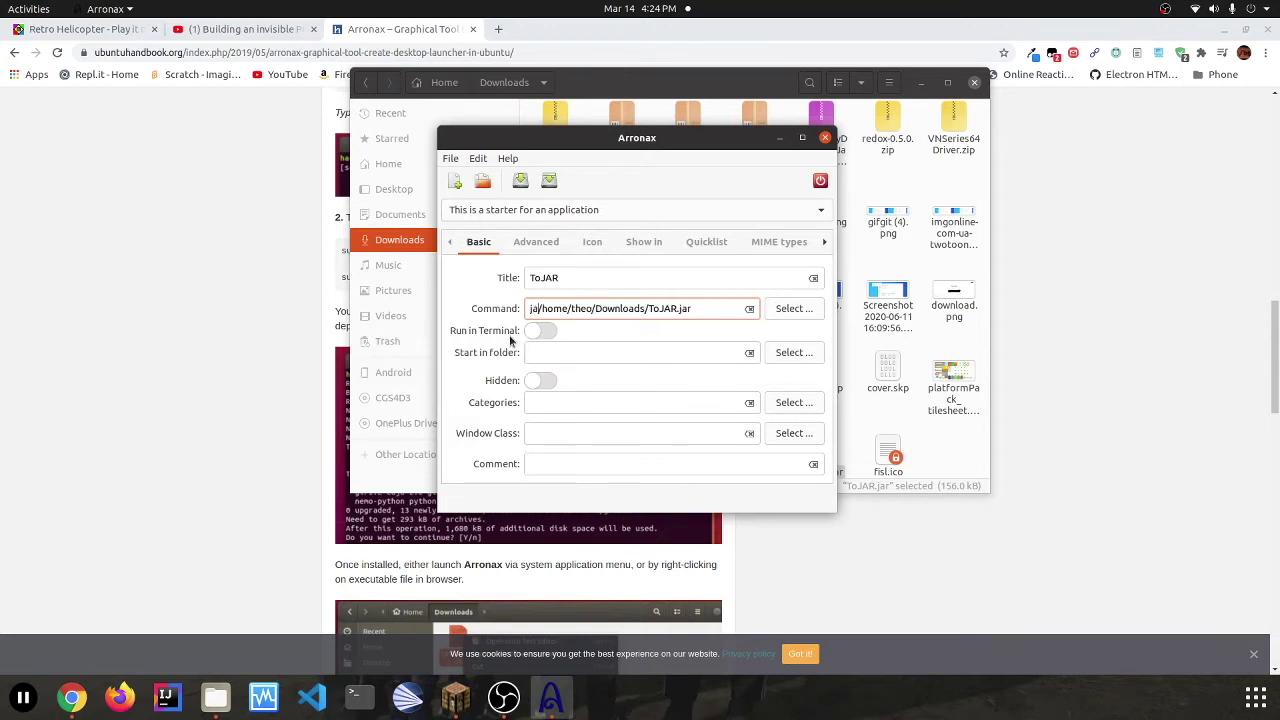
{"action": "type", "text": "-jar"}
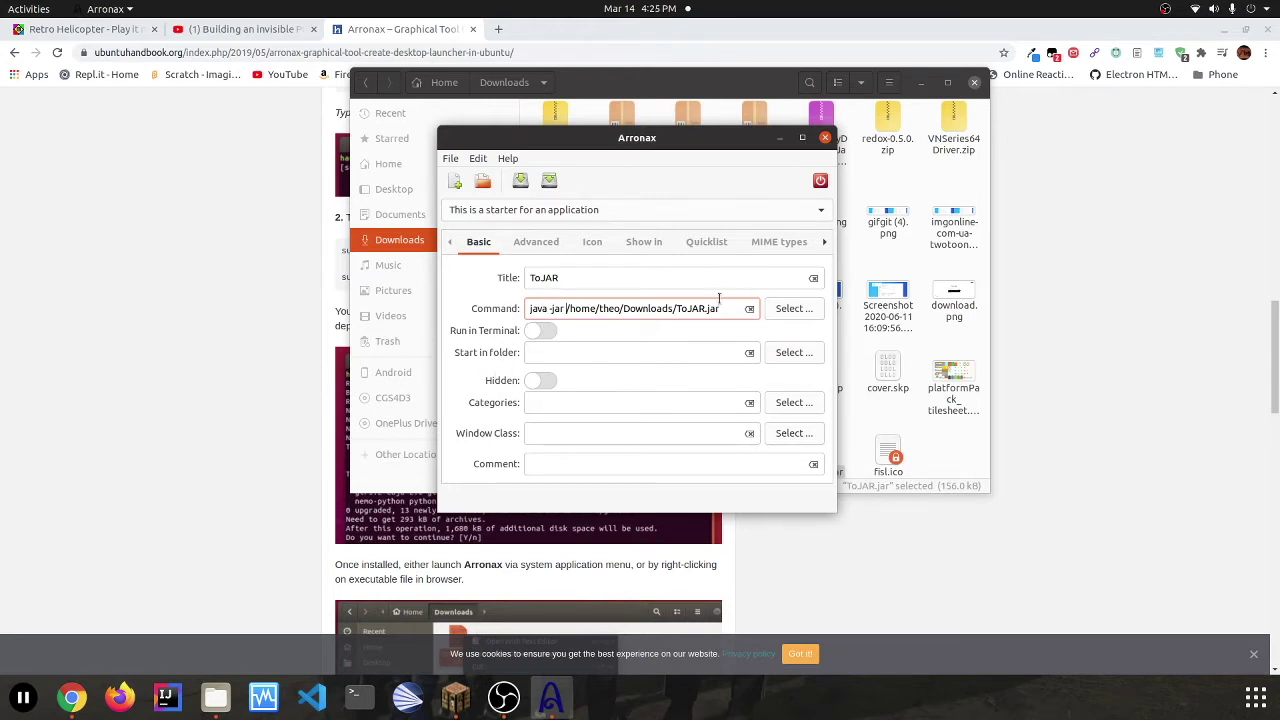
{"action": "left_click_drag", "start_coordinate": [725, 303], "coordinate": [412, 296]}
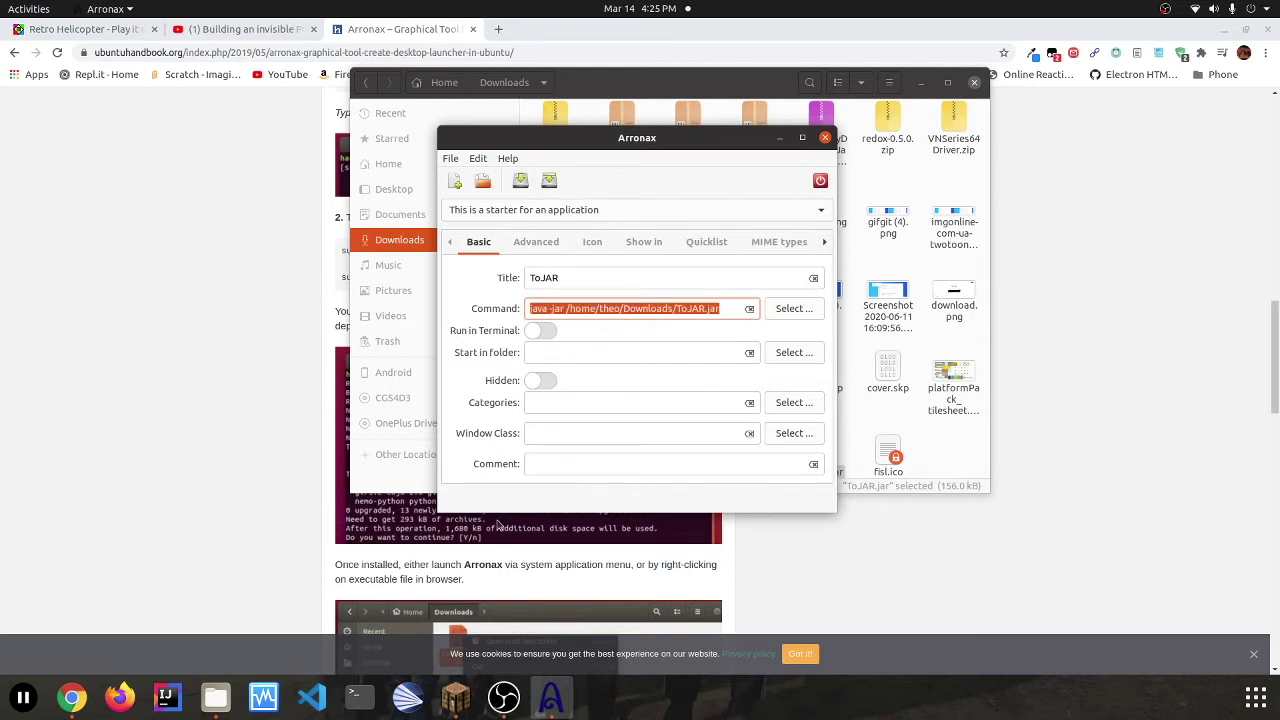
{"action": "type", "text": "w"}
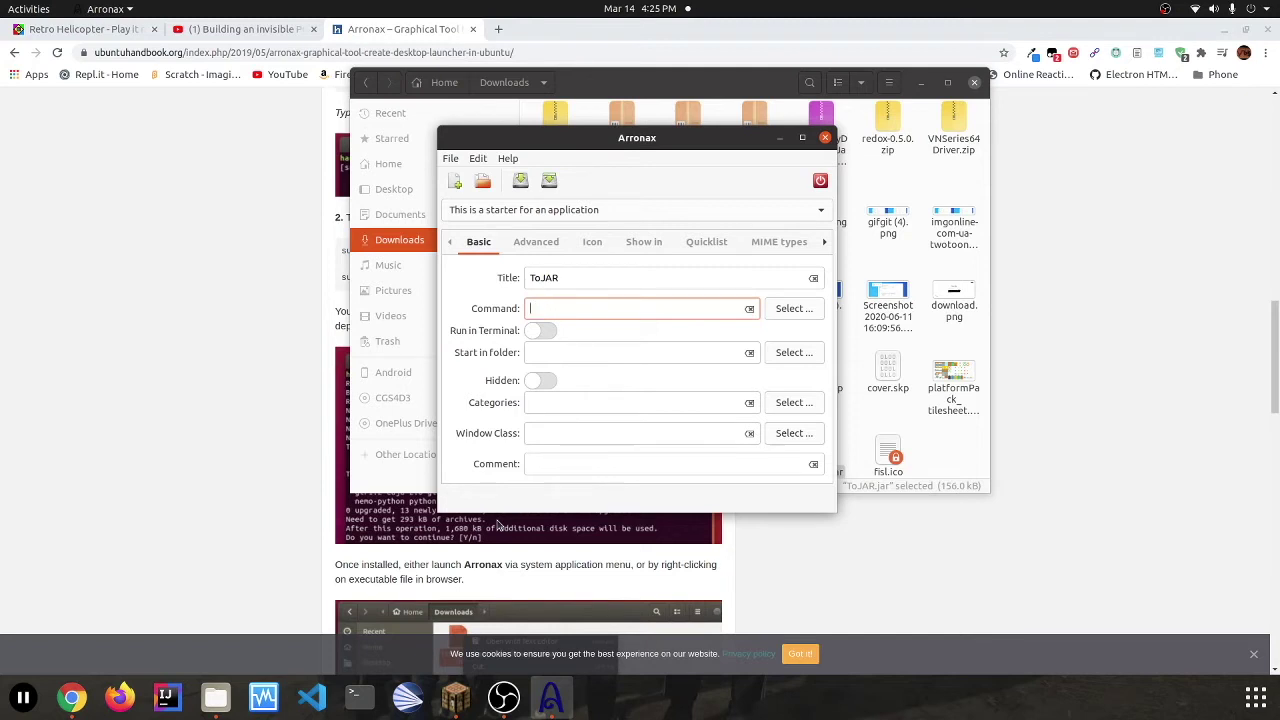
Quit the old starter without saving and create a fresh ToJAR.jar starter titled ToJAR.
{"action": "left_click", "coordinate": [820, 180]}
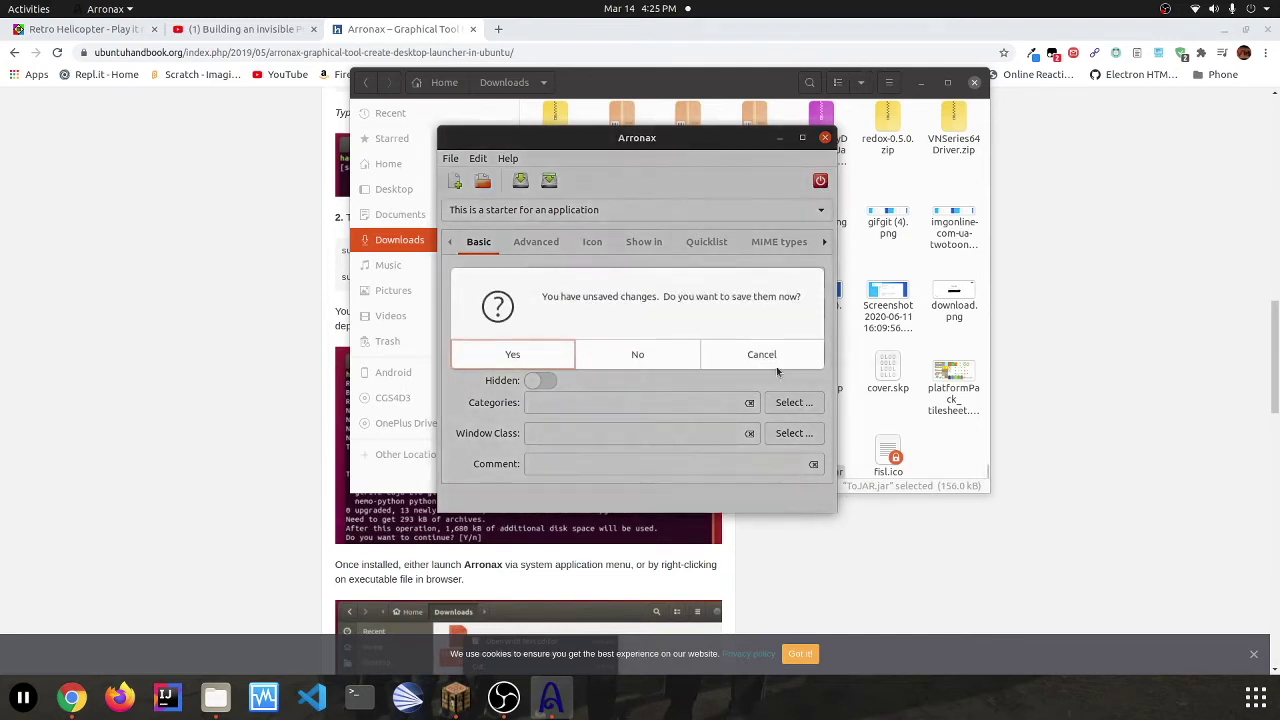
{"action": "left_click", "coordinate": [634, 358]}
{"action": "right_click", "coordinate": [829, 482]}
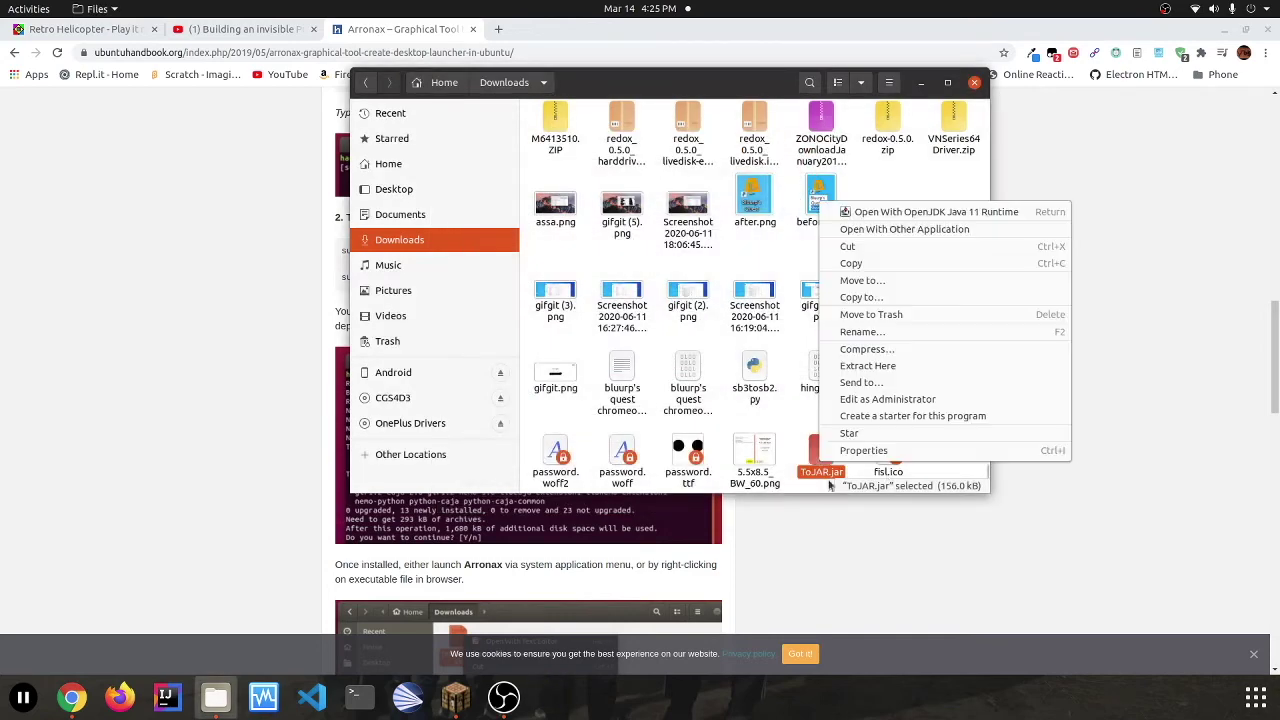
{"action": "left_click", "coordinate": [885, 415]}
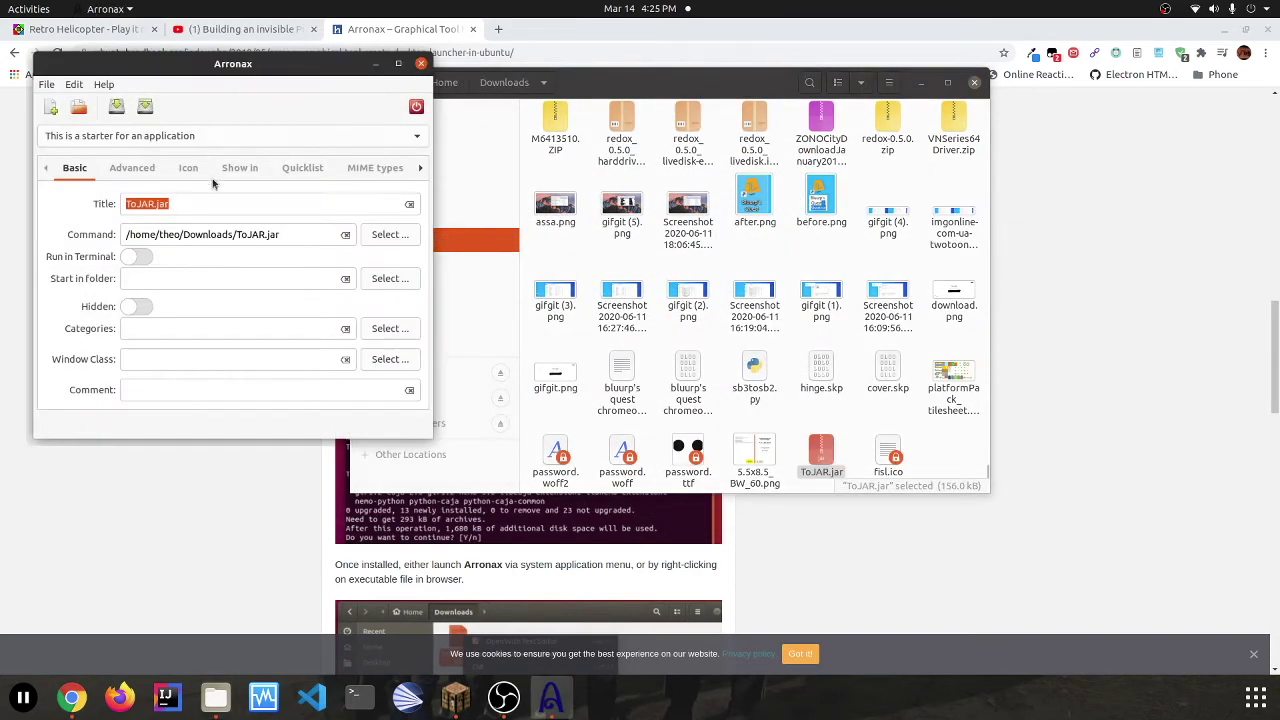
{"action": "left_click", "coordinate": [222, 203]}
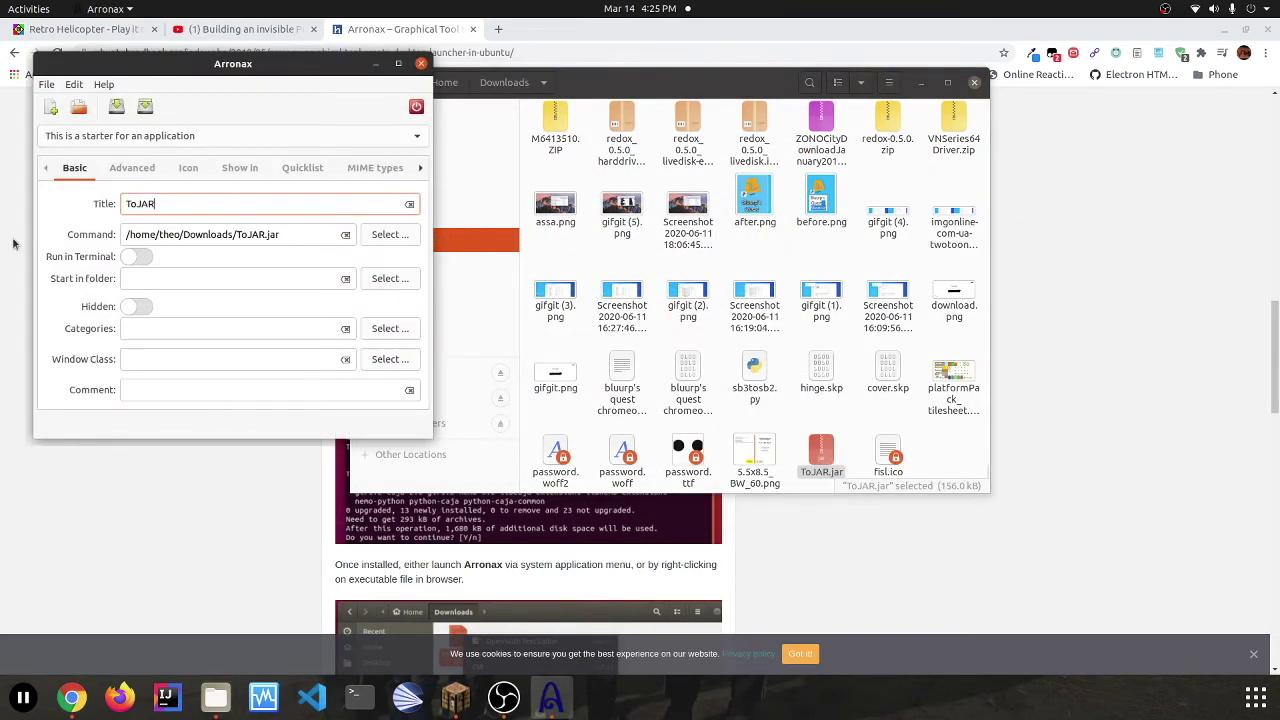
{"action": "left_click", "coordinate": [125, 234]}
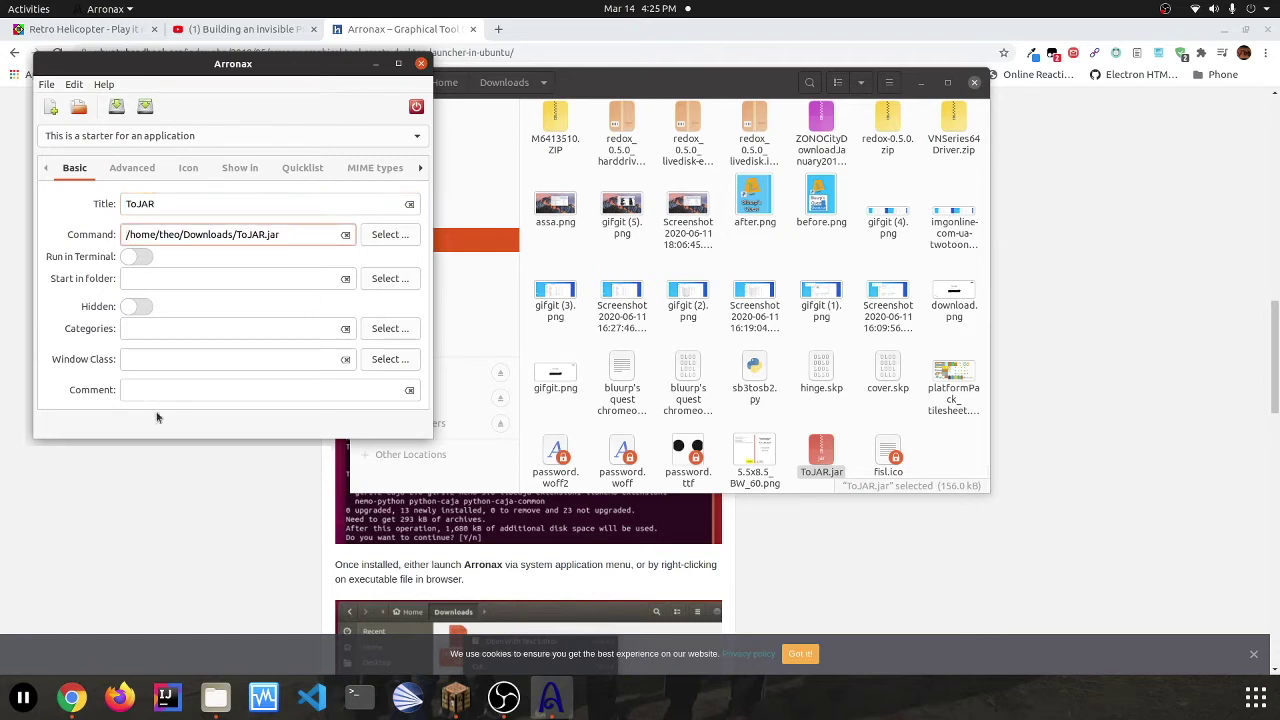
Prefix the command with 'java -jar ' and review the Advanced, Icon and Show in settings.
{"action": "type", "text": "j"}
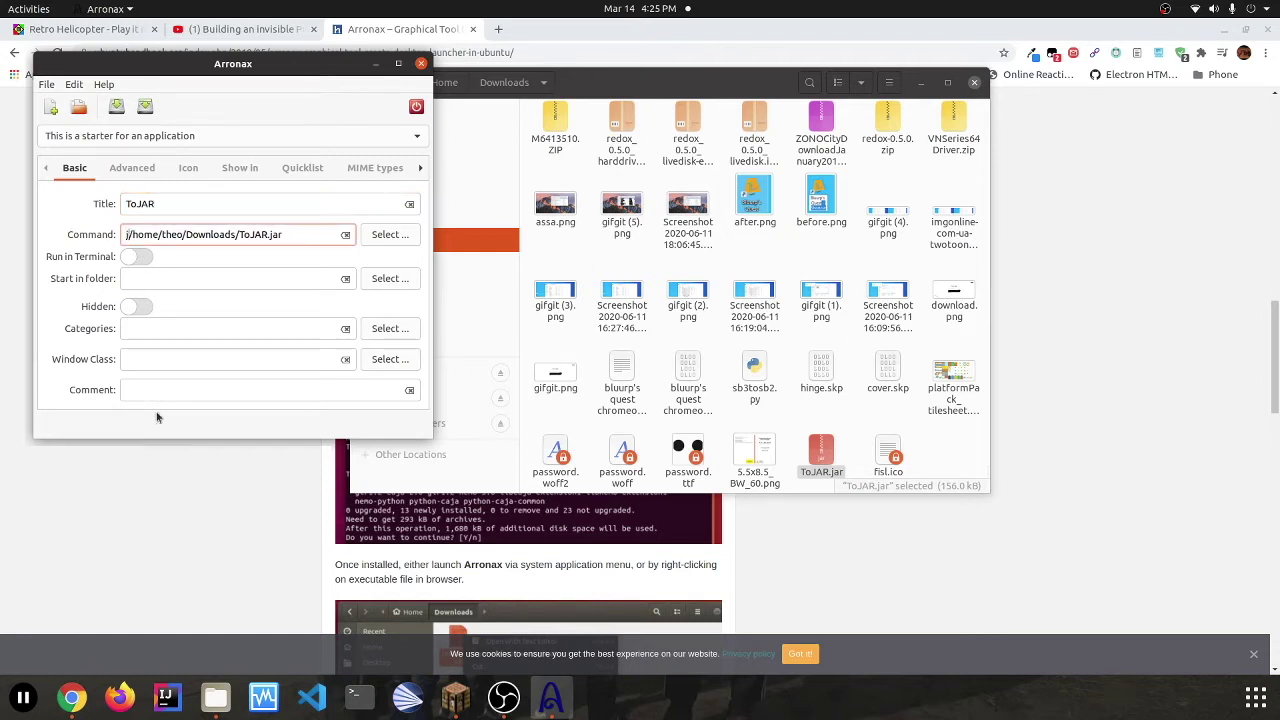
{"action": "type", "text": "ava -ja"}
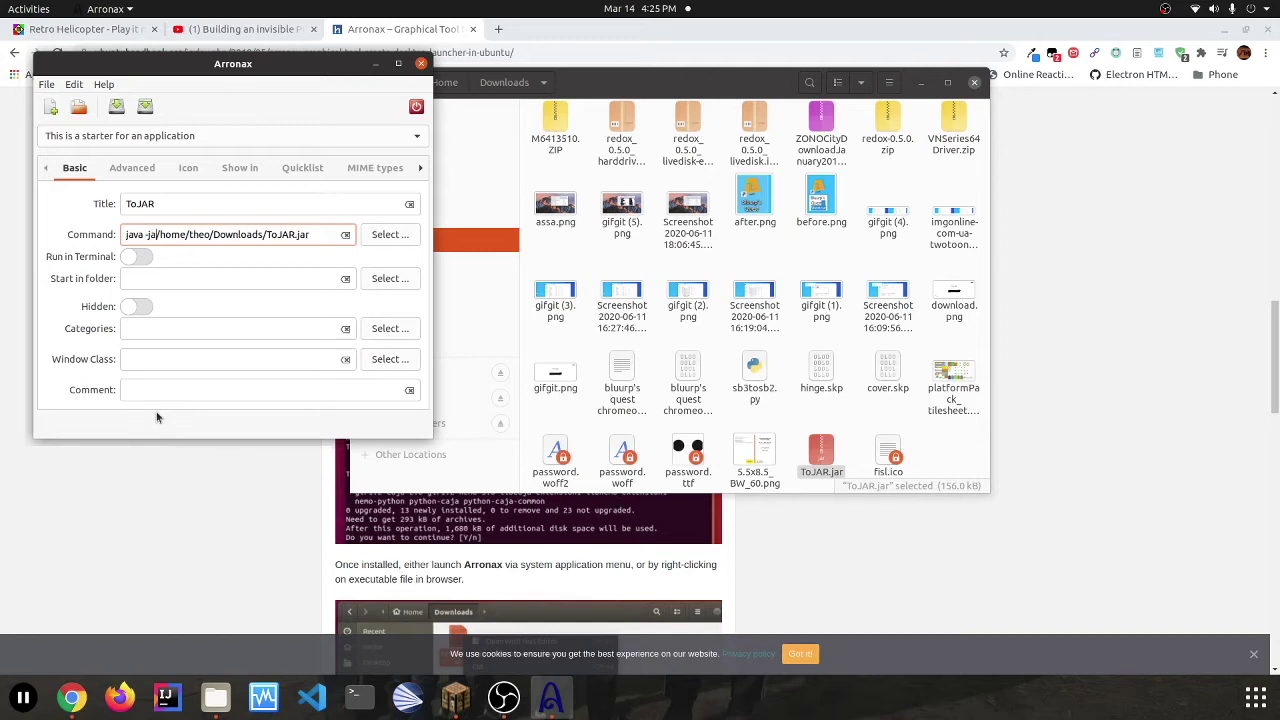
{"action": "type", "text": "r"}
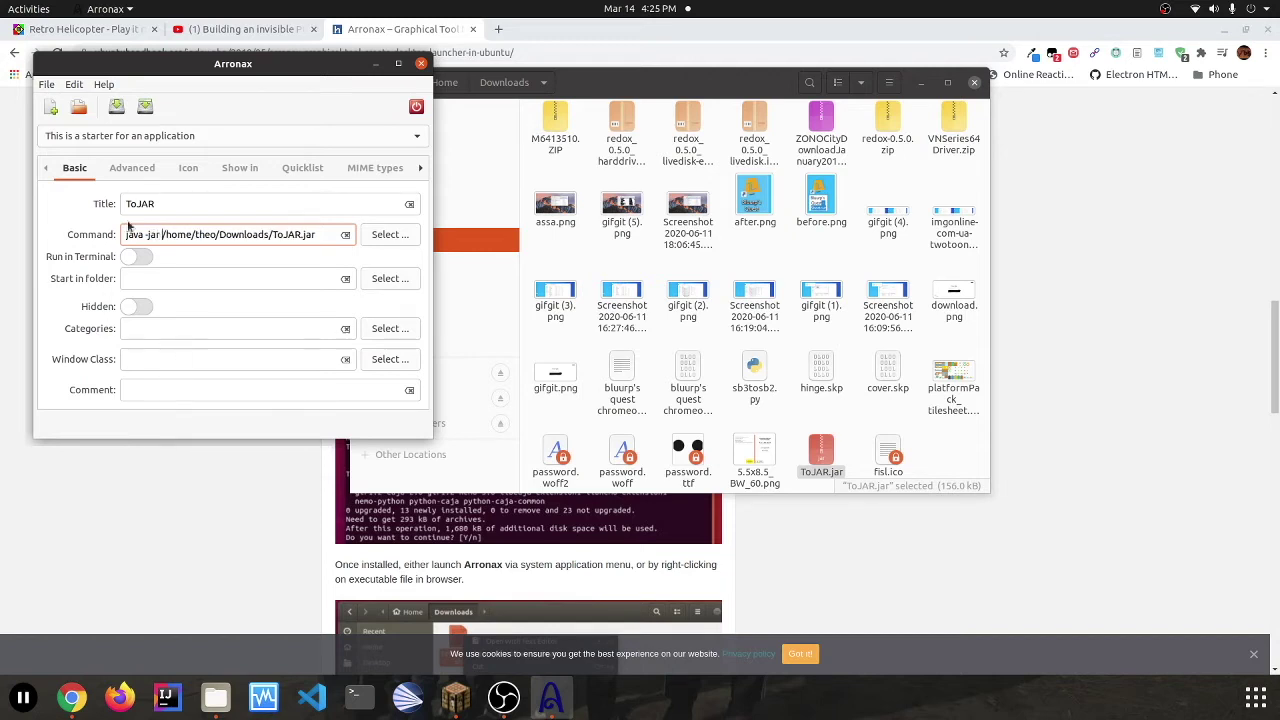
{"action": "left_click", "coordinate": [157, 165]}
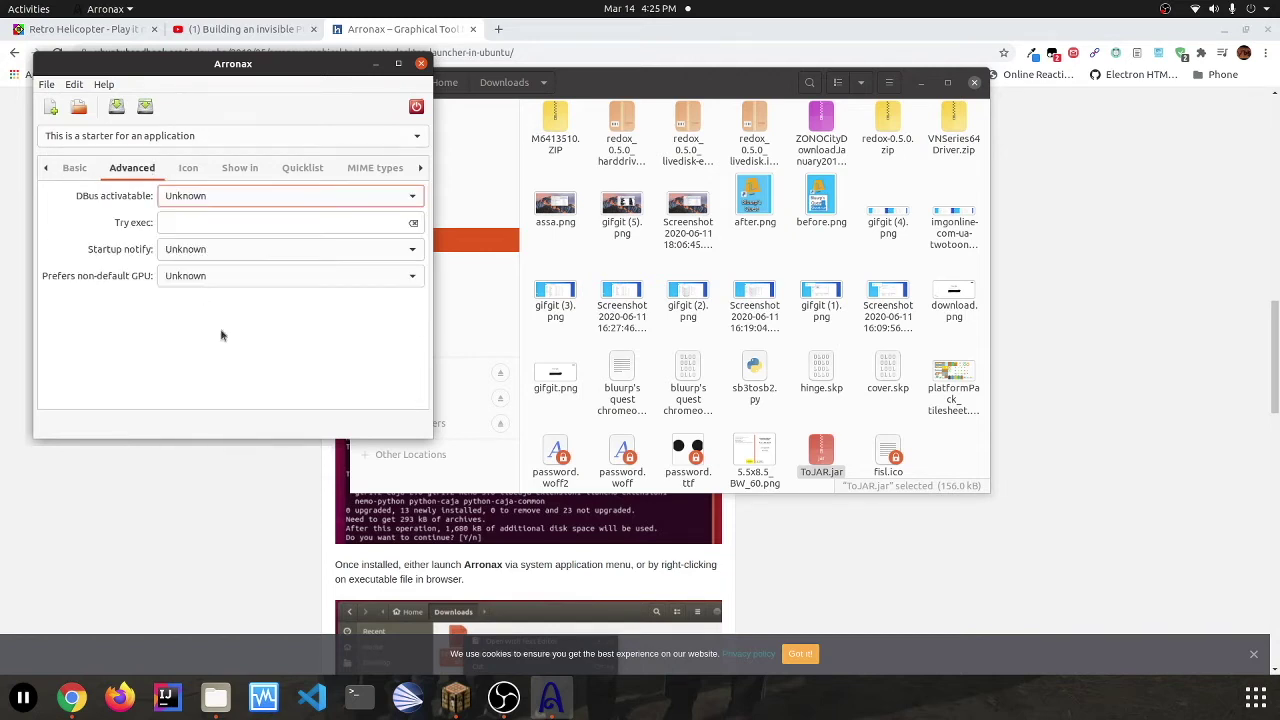
{"action": "left_click", "coordinate": [187, 169]}
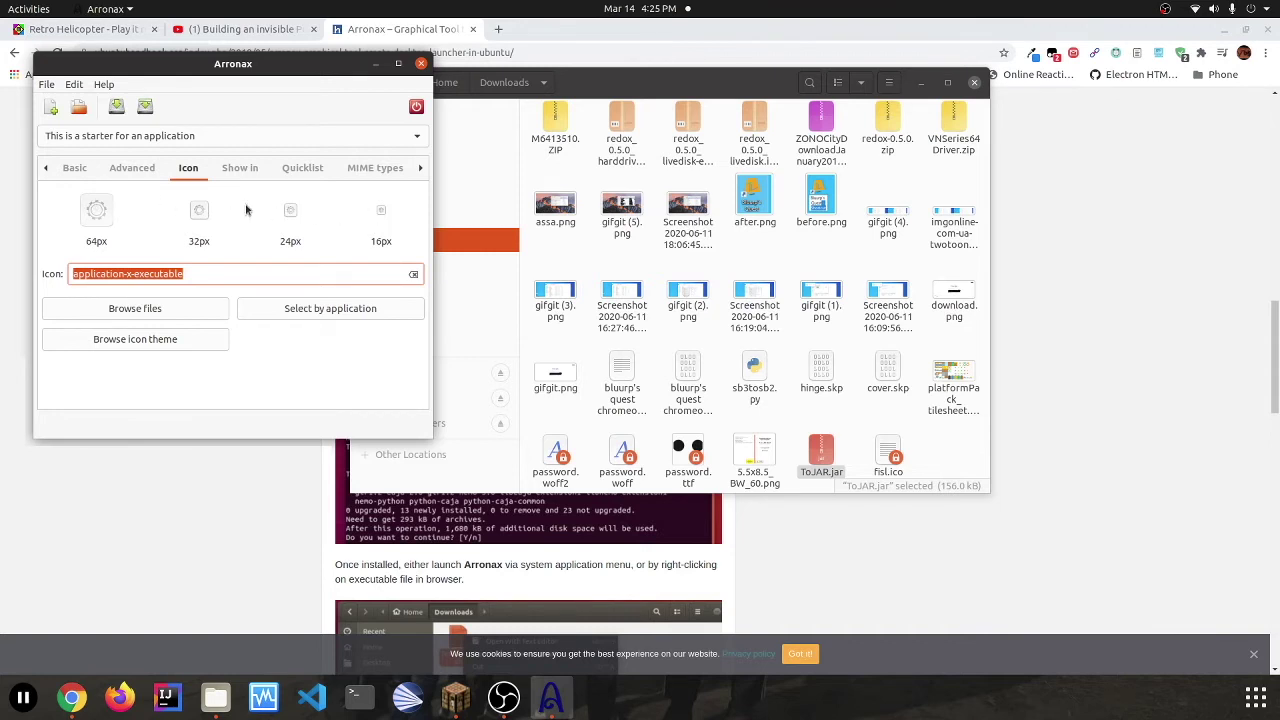
{"action": "left_click", "coordinate": [245, 170]}
{"action": "left_click", "coordinate": [72, 170]}
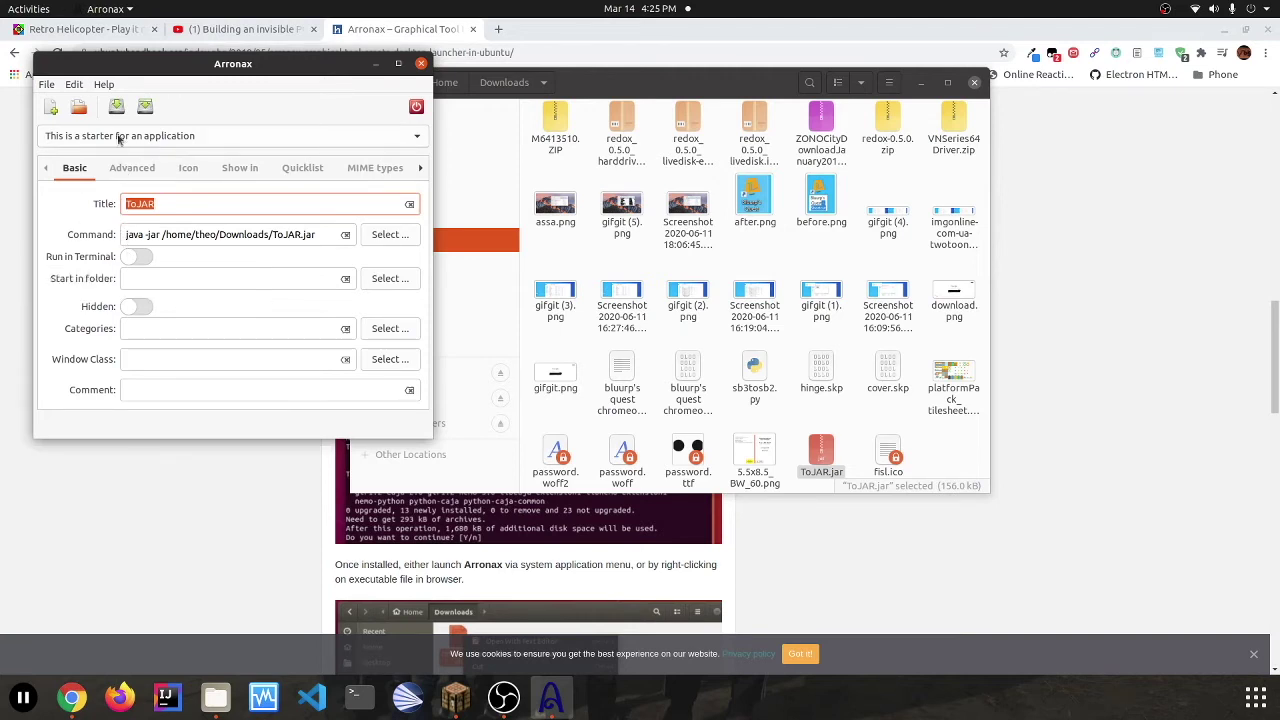
Turn on Show Hidden Files in the Downloads folder, then return to the Arronax editor.
{"action": "left_click", "coordinate": [48, 86]}
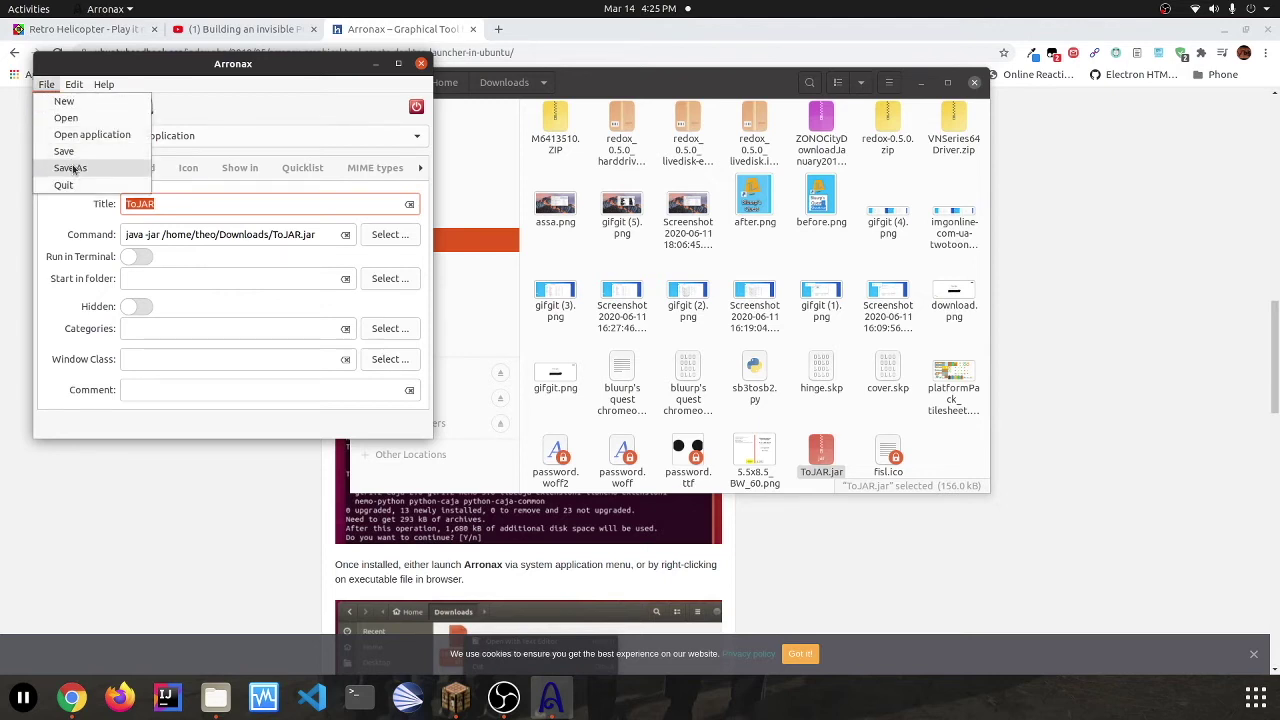
{"action": "left_click", "coordinate": [275, 118]}
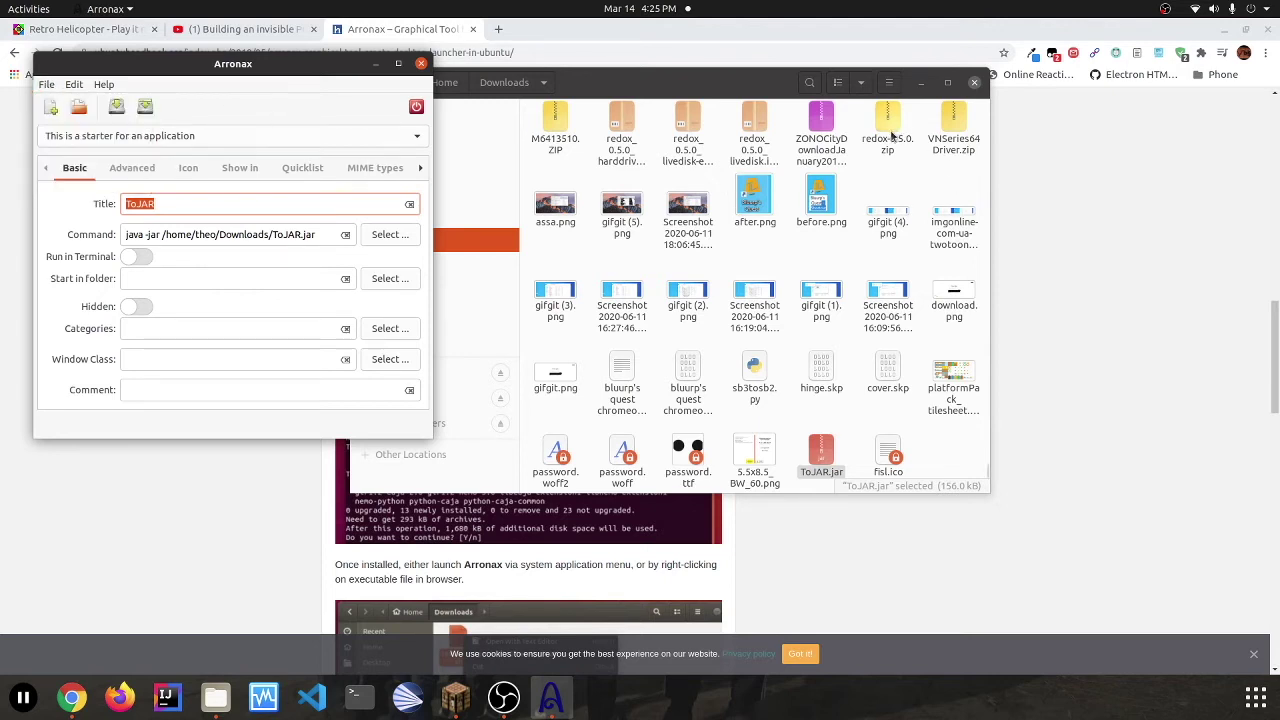
{"action": "left_click", "coordinate": [886, 84]}
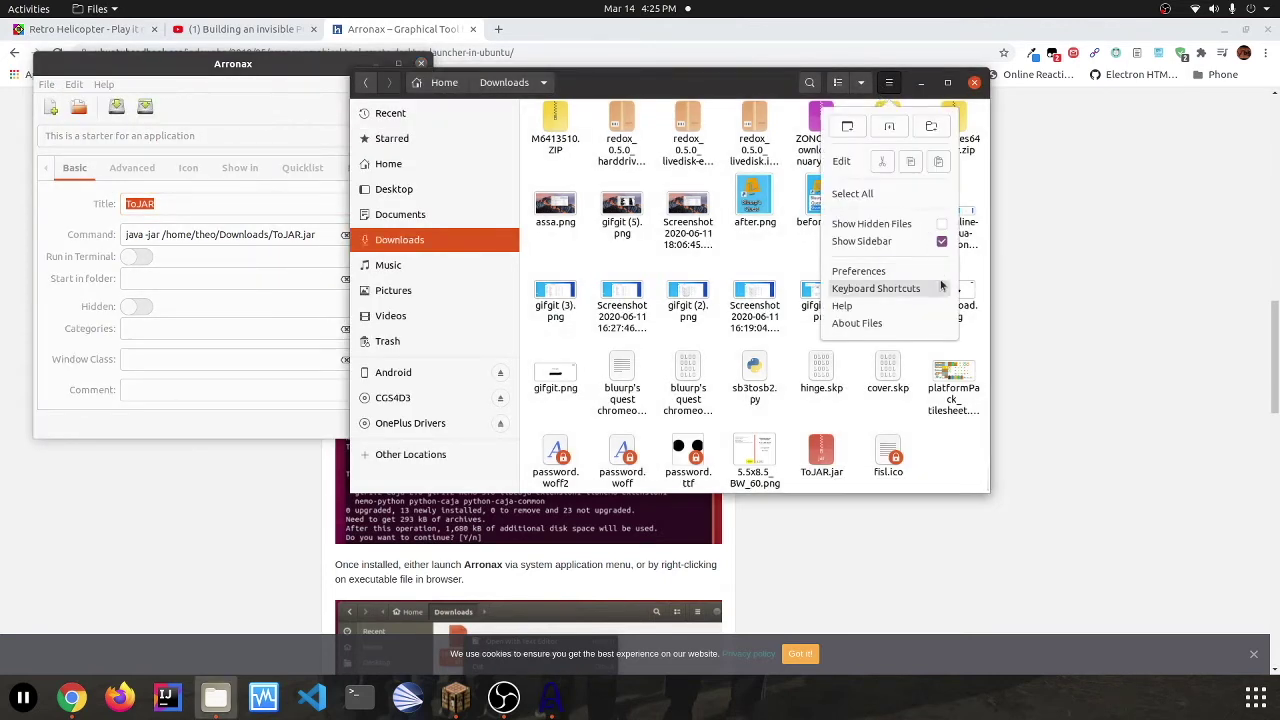
{"action": "left_click", "coordinate": [941, 228]}
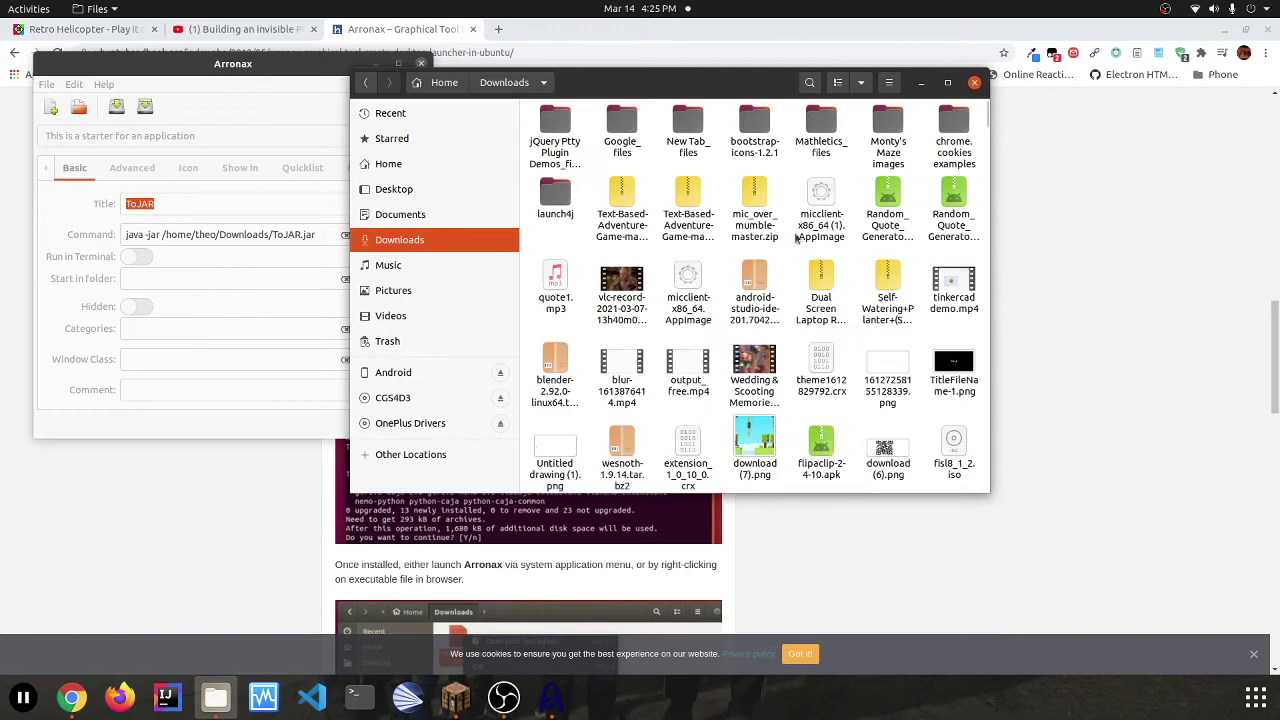
{"action": "left_click", "coordinate": [207, 68]}
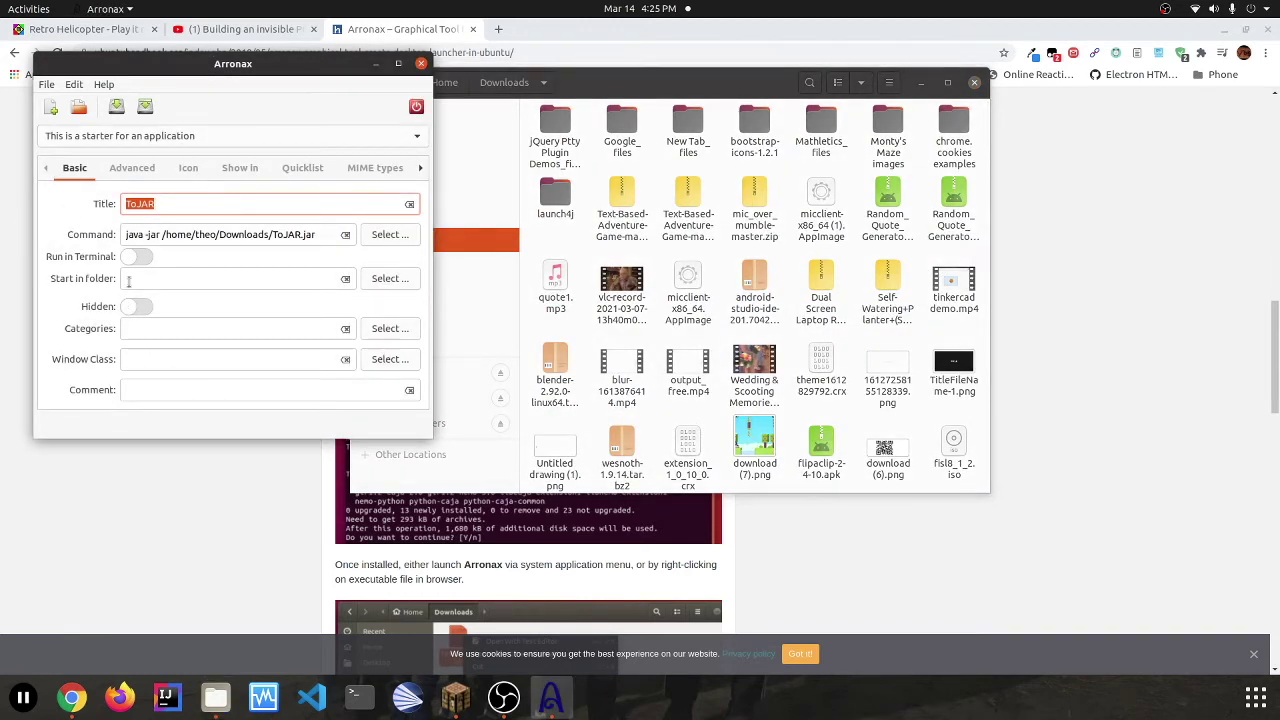
{"action": "left_click", "coordinate": [46, 84]}
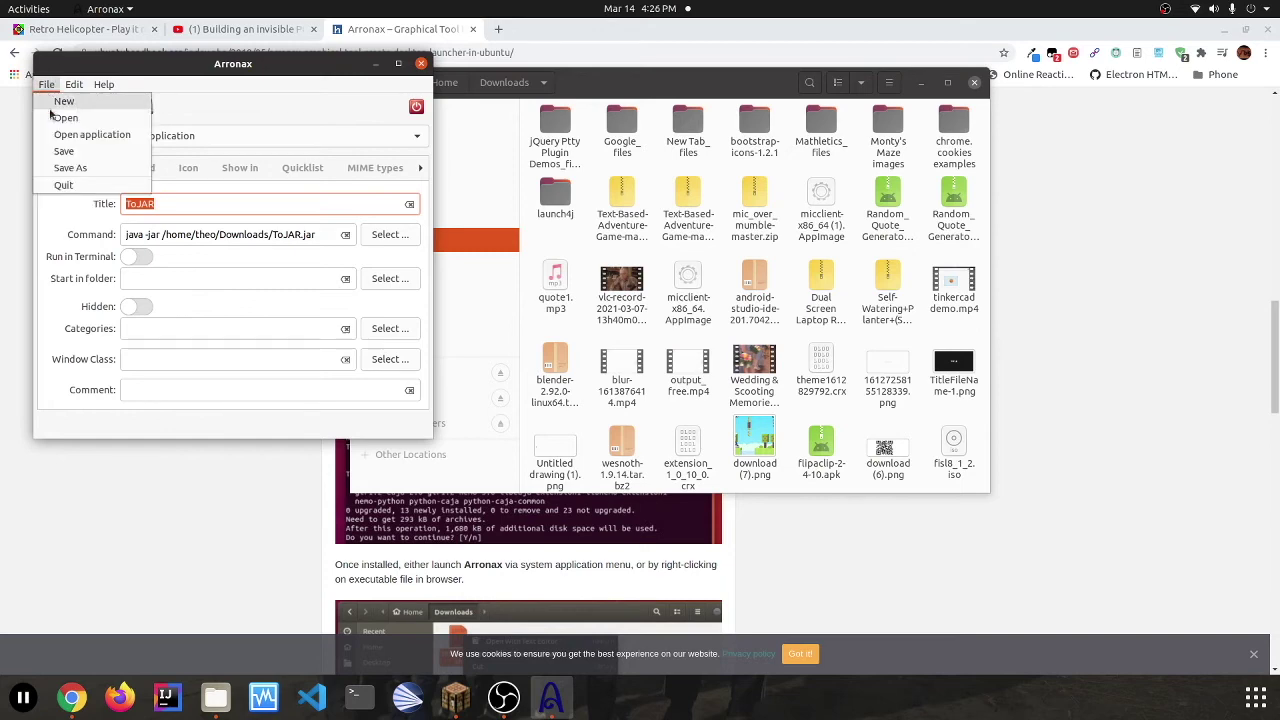
Cancel quitting, choose Save As for the starter, and go to the Home folder.
{"action": "left_click", "coordinate": [75, 177]}
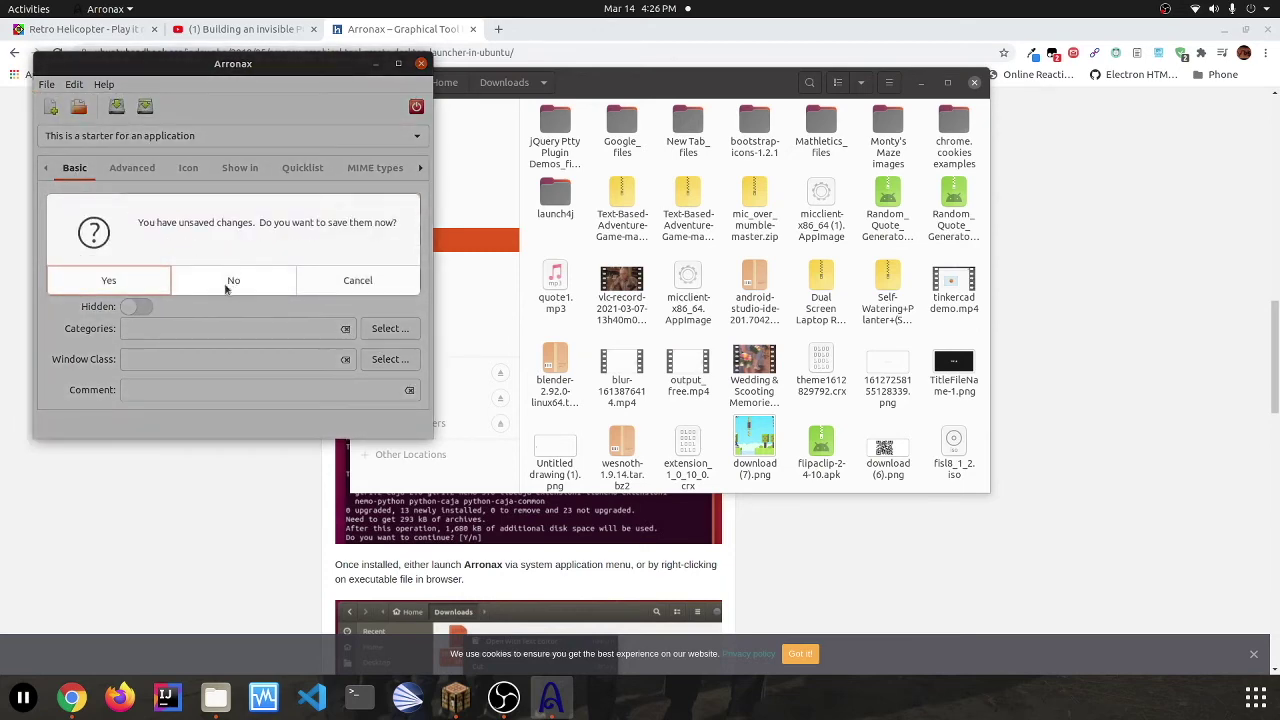
{"action": "left_click", "coordinate": [360, 284]}
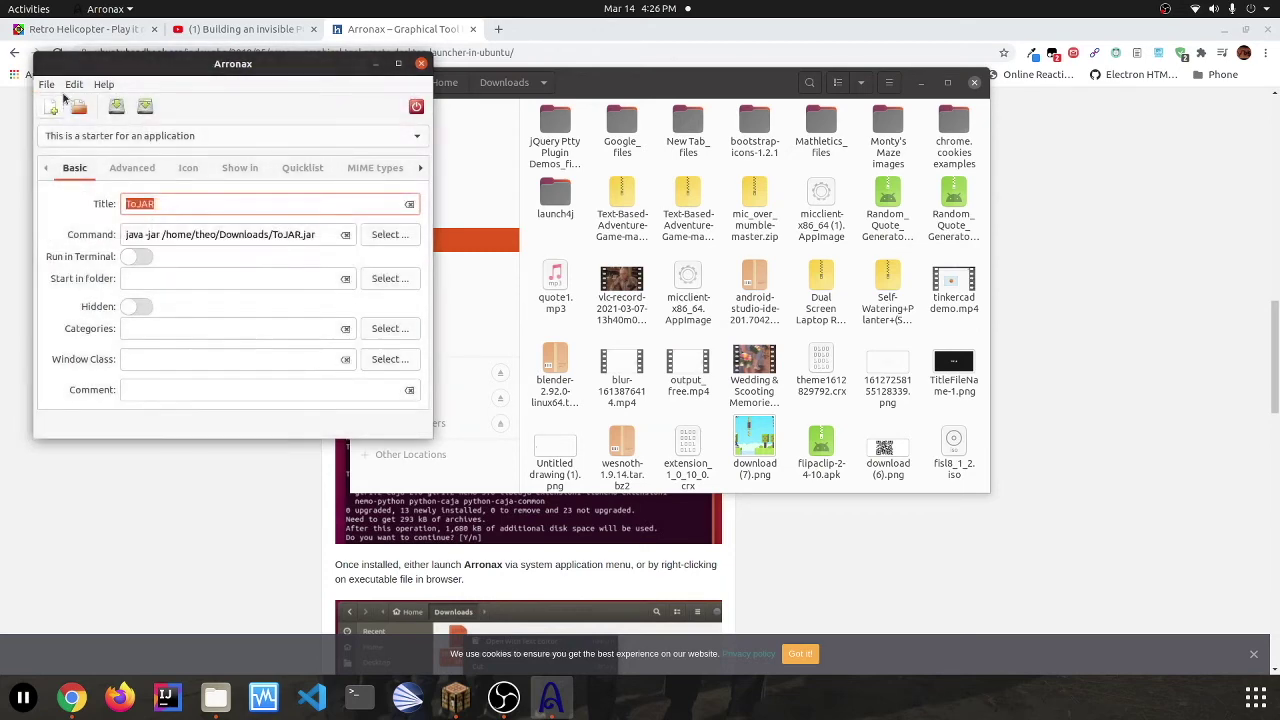
{"action": "left_click", "coordinate": [46, 84]}
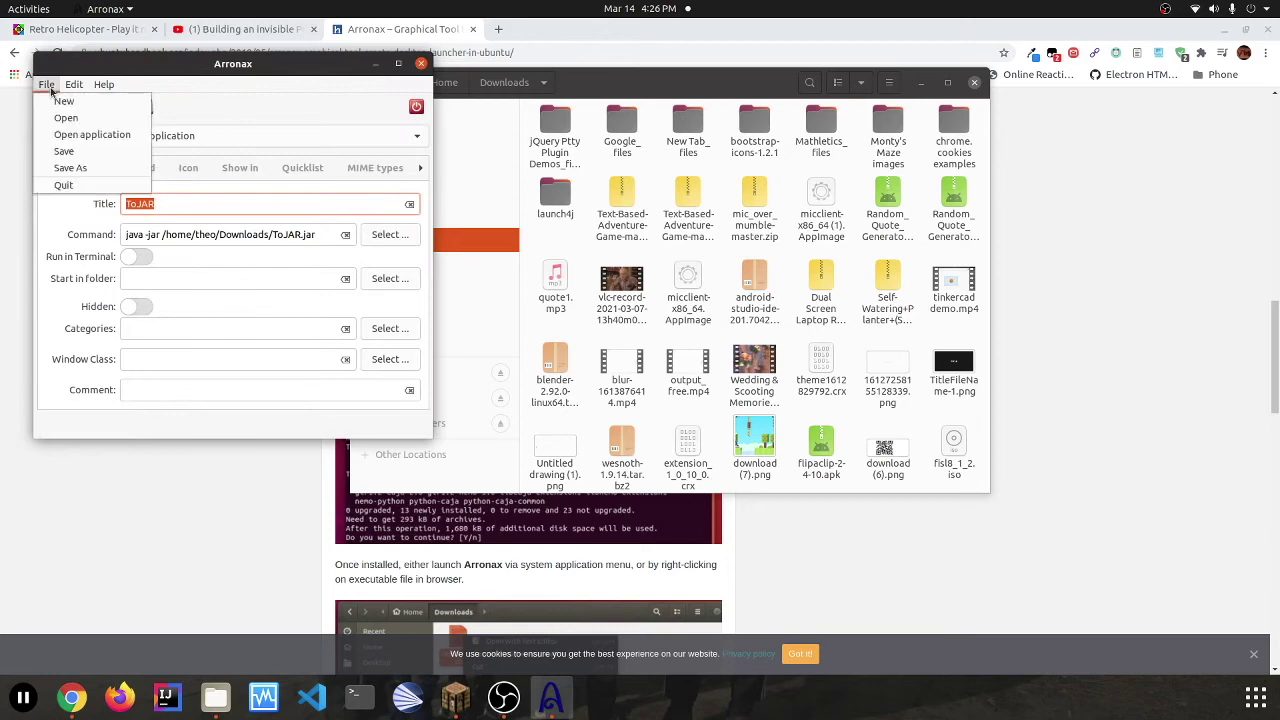
{"action": "left_click", "coordinate": [68, 170]}
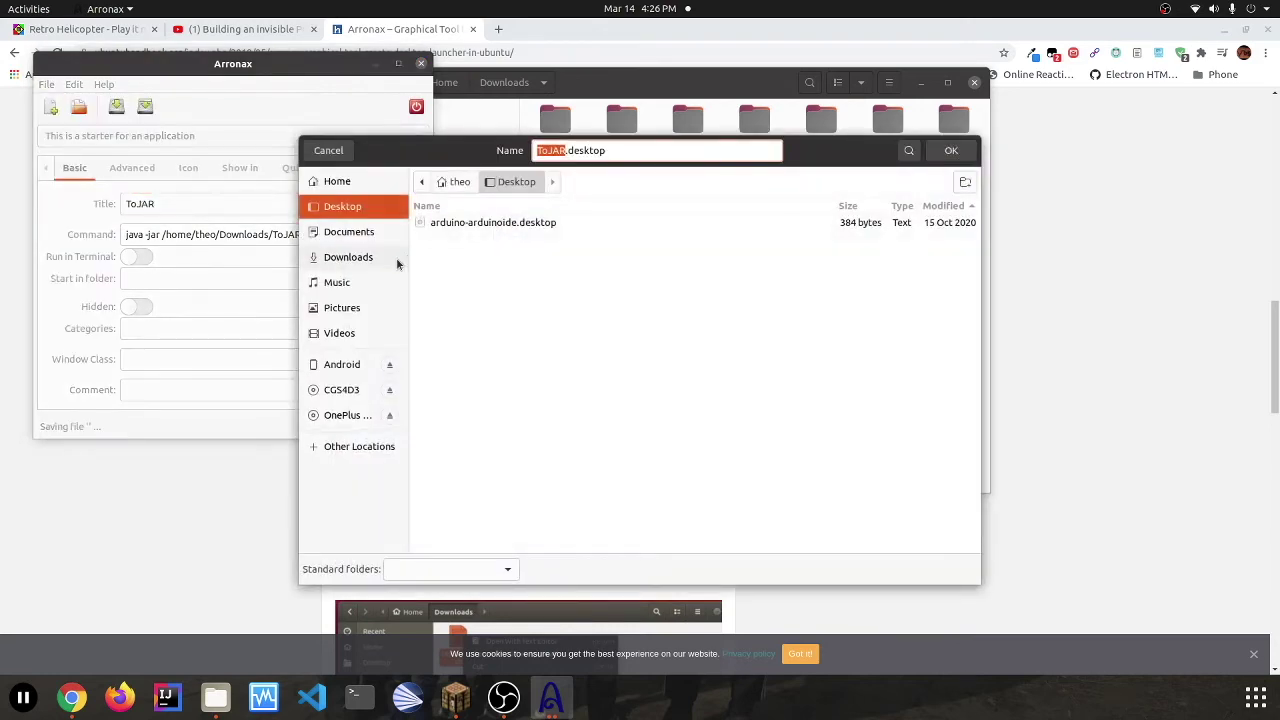
{"action": "left_click", "coordinate": [337, 182]}
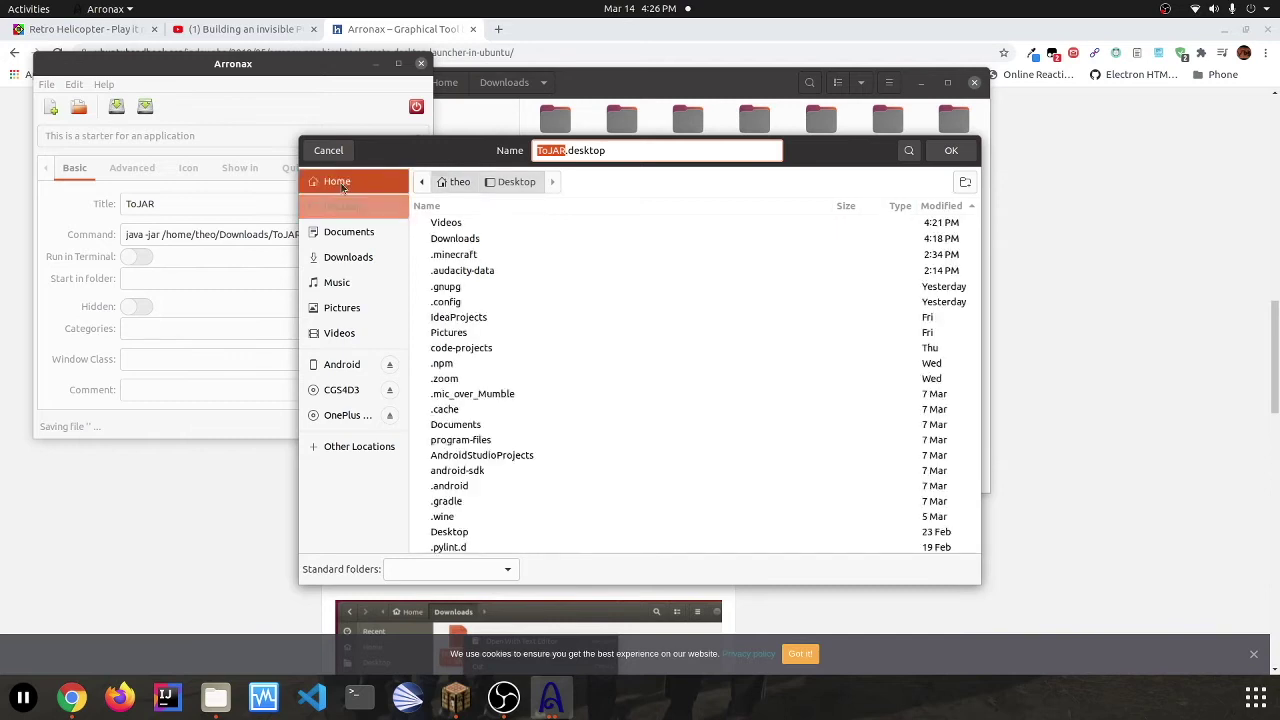
{"action": "scroll", "coordinate": [680, 395], "scroll_direction": "down", "scroll_amount": 3}
{"action": "scroll", "coordinate": [680, 397], "scroll_direction": "down", "scroll_amount": 15}
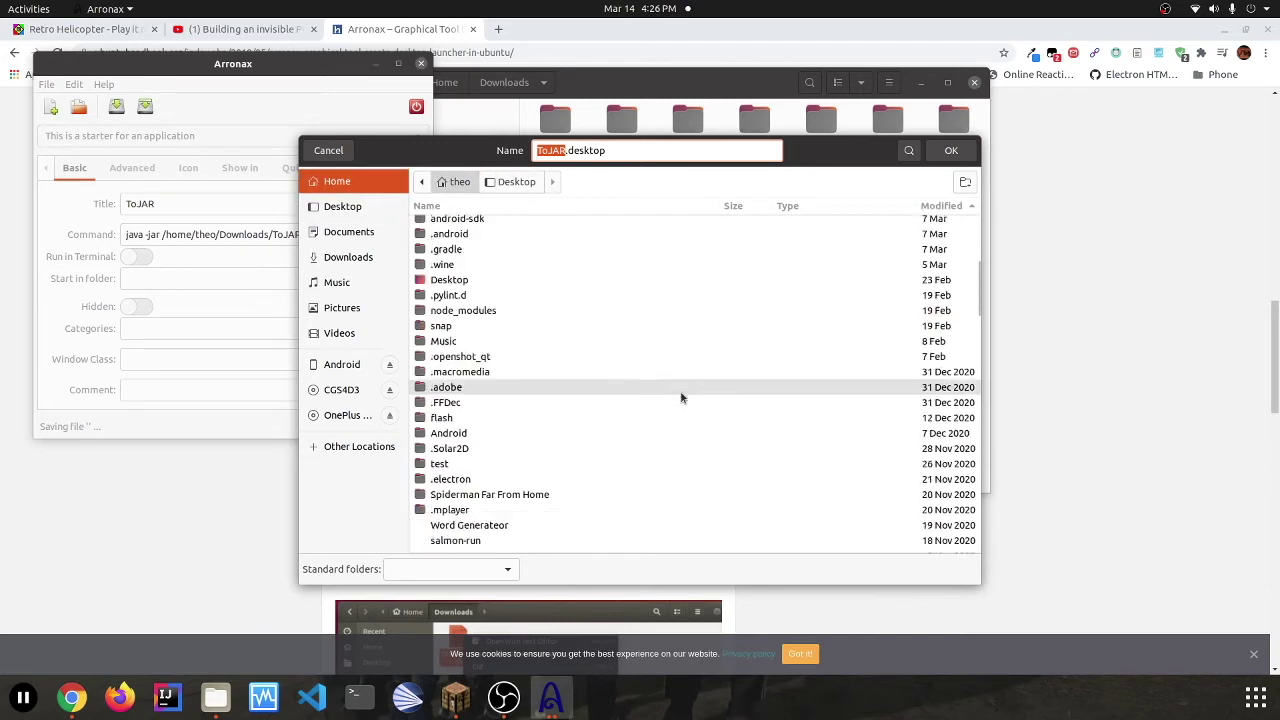
Save the starter as ToJAR.desktop in .local/share/applications, then quit Arronax.
{"action": "left_click", "coordinate": [460, 384]}
{"action": "double_click", "coordinate": [460, 384]}
{"action": "double_click", "coordinate": [447, 222]}
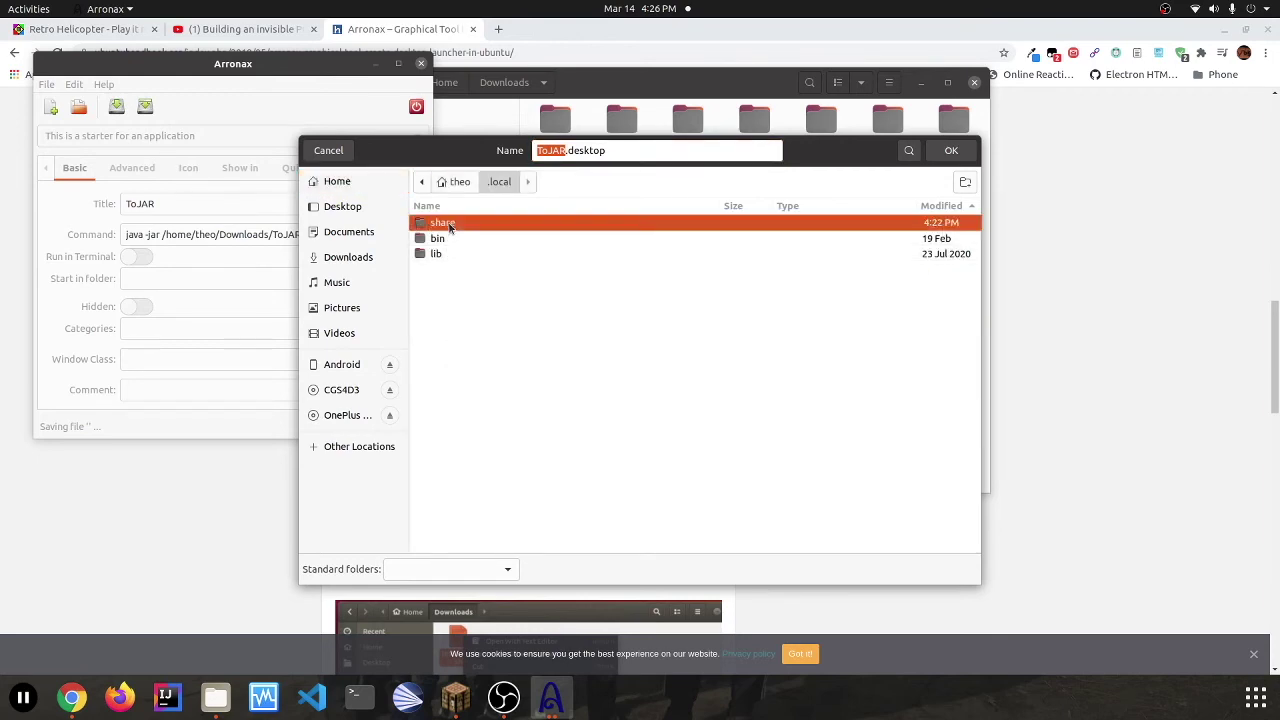
{"action": "scroll", "coordinate": [530, 452], "scroll_direction": "down", "scroll_amount": 6}
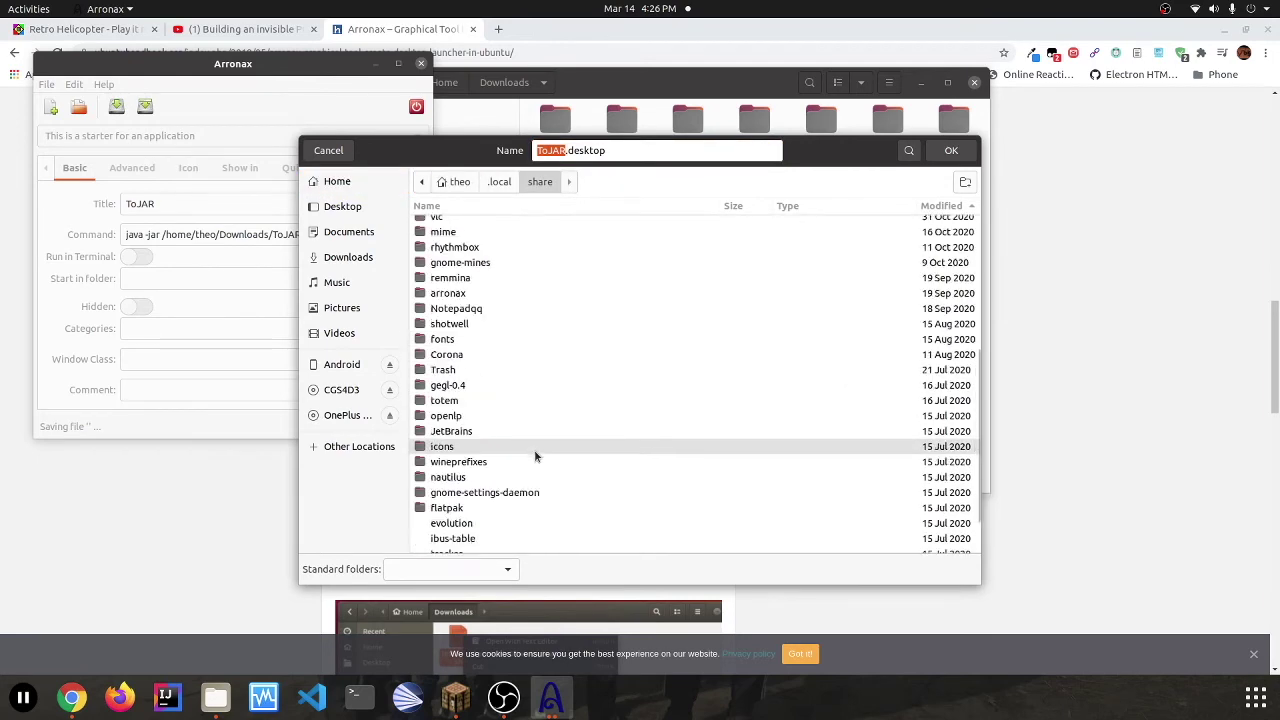
{"action": "scroll", "coordinate": [526, 458], "scroll_direction": "up", "scroll_amount": 6}
{"action": "left_click", "coordinate": [458, 286]}
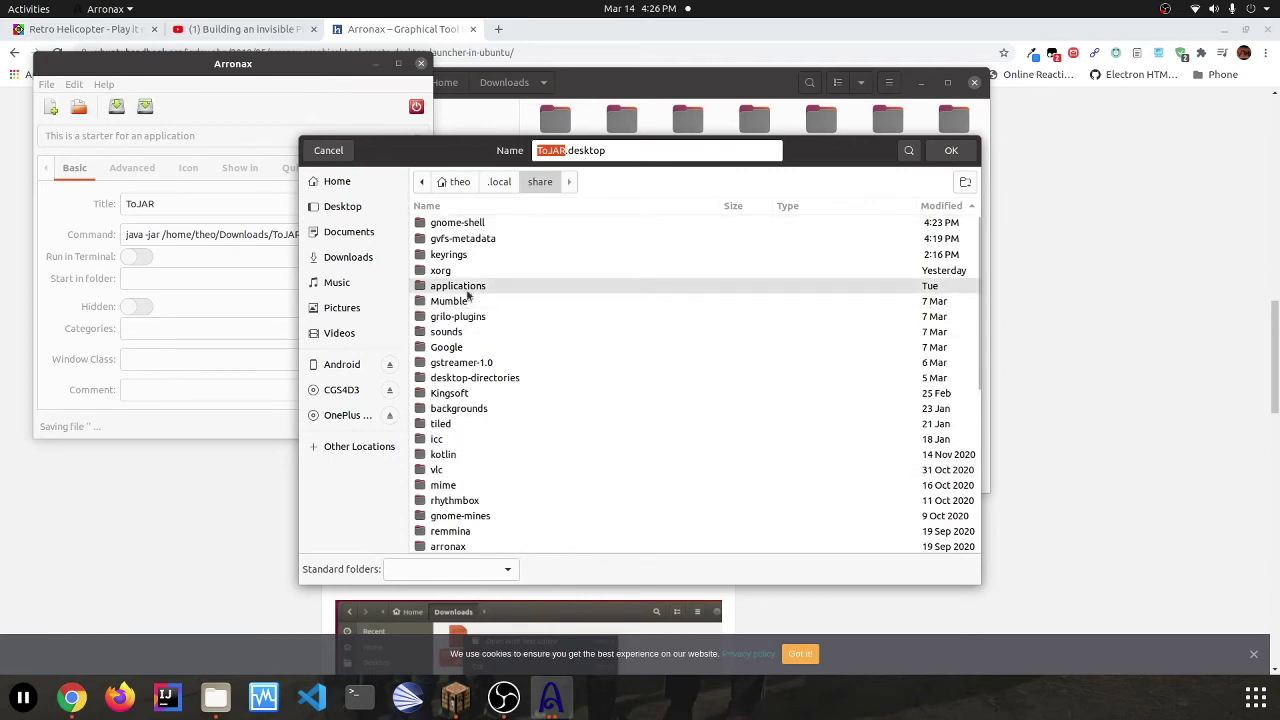
{"action": "key", "text": "Return"}
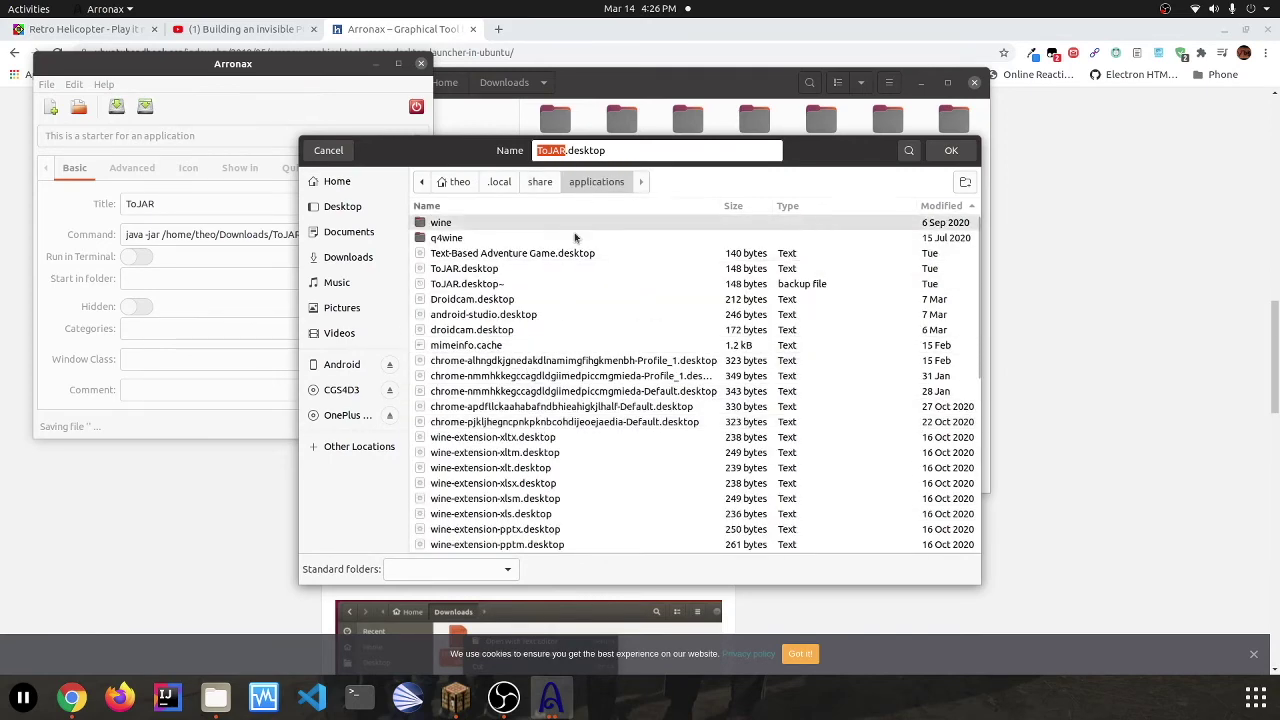
{"action": "left_click", "coordinate": [950, 151]}
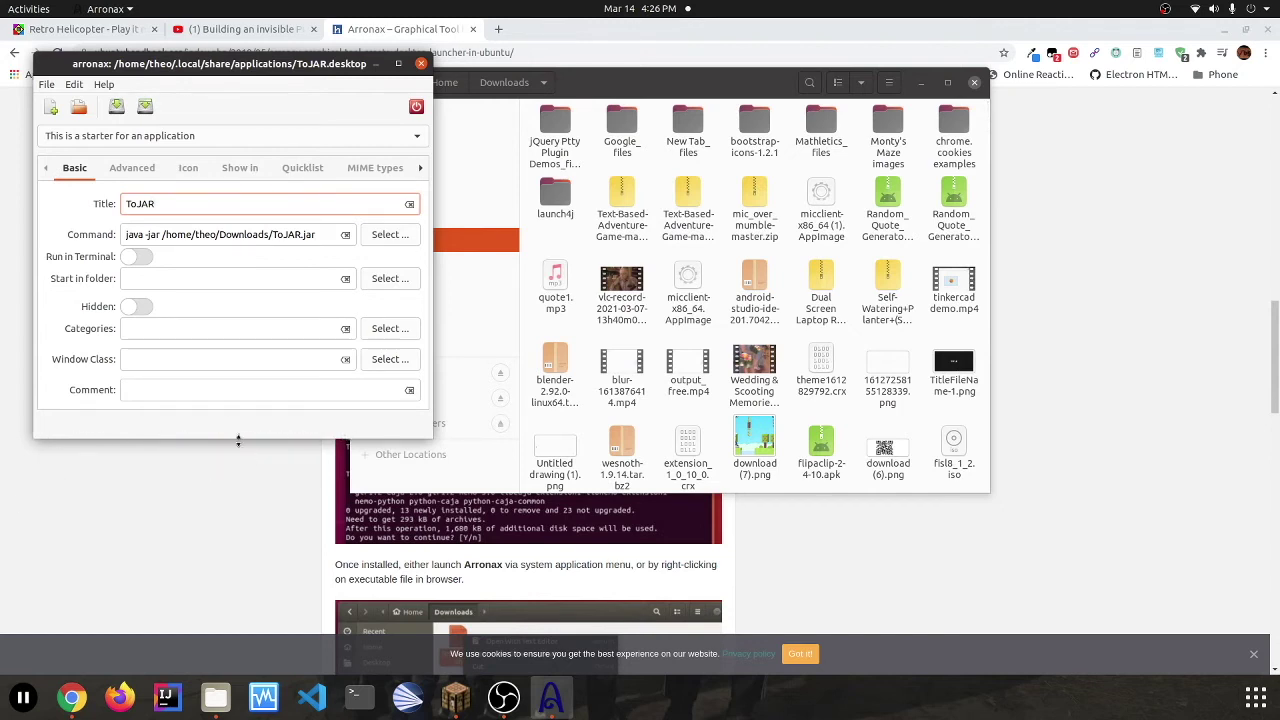
{"action": "left_click", "coordinate": [416, 106]}
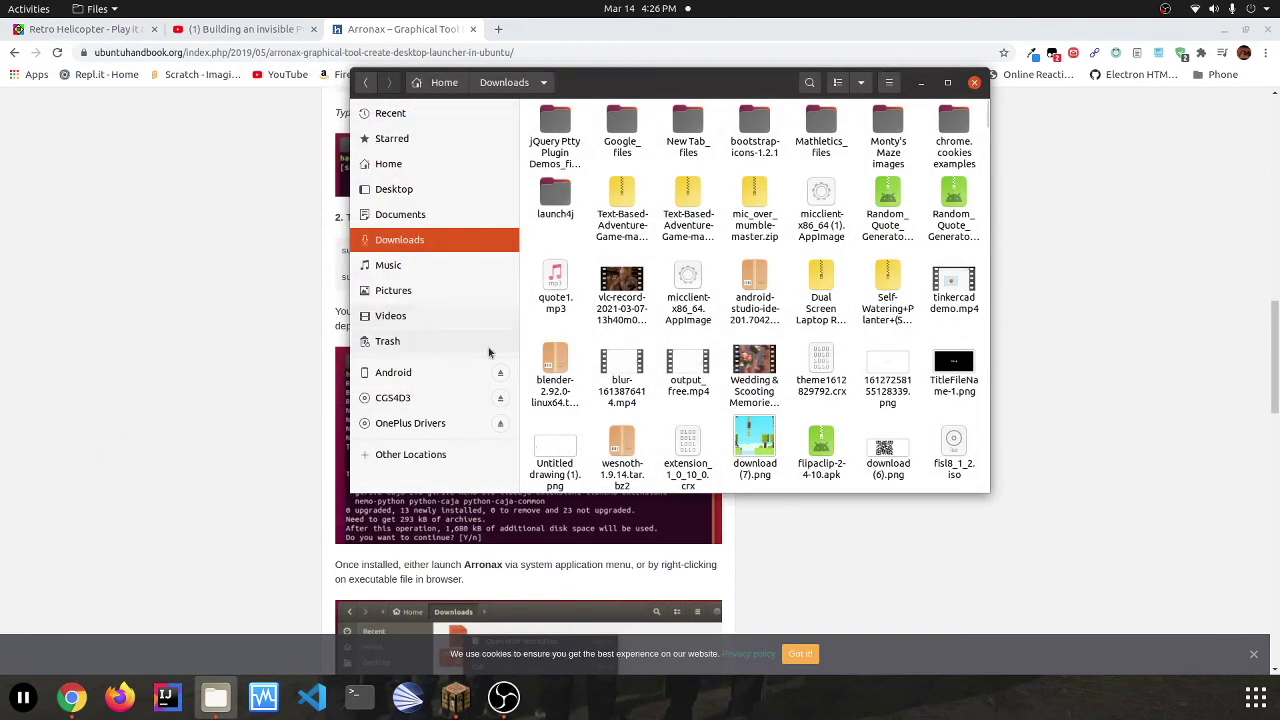
Close the Downloads window and search Activities for 'to' to find and launch ToJAR.
{"action": "left_click", "coordinate": [975, 83]}
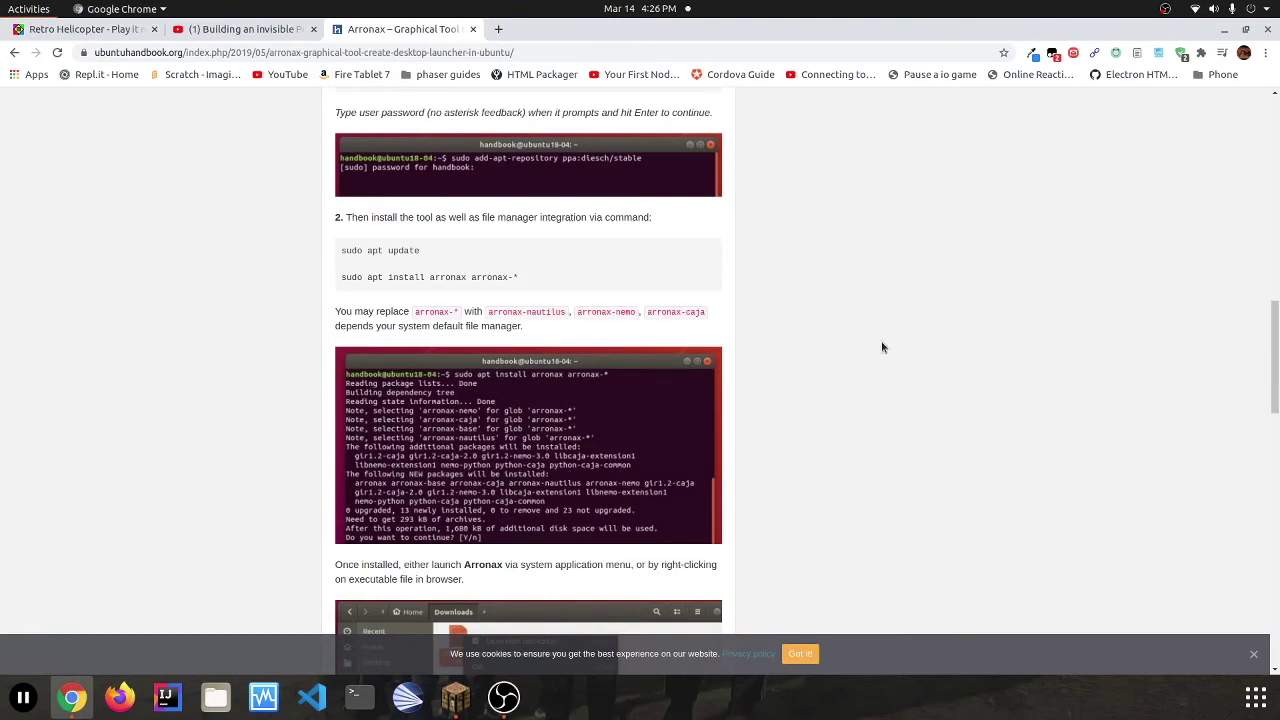
{"action": "key", "text": "super"}
{"action": "type", "text": "t"}
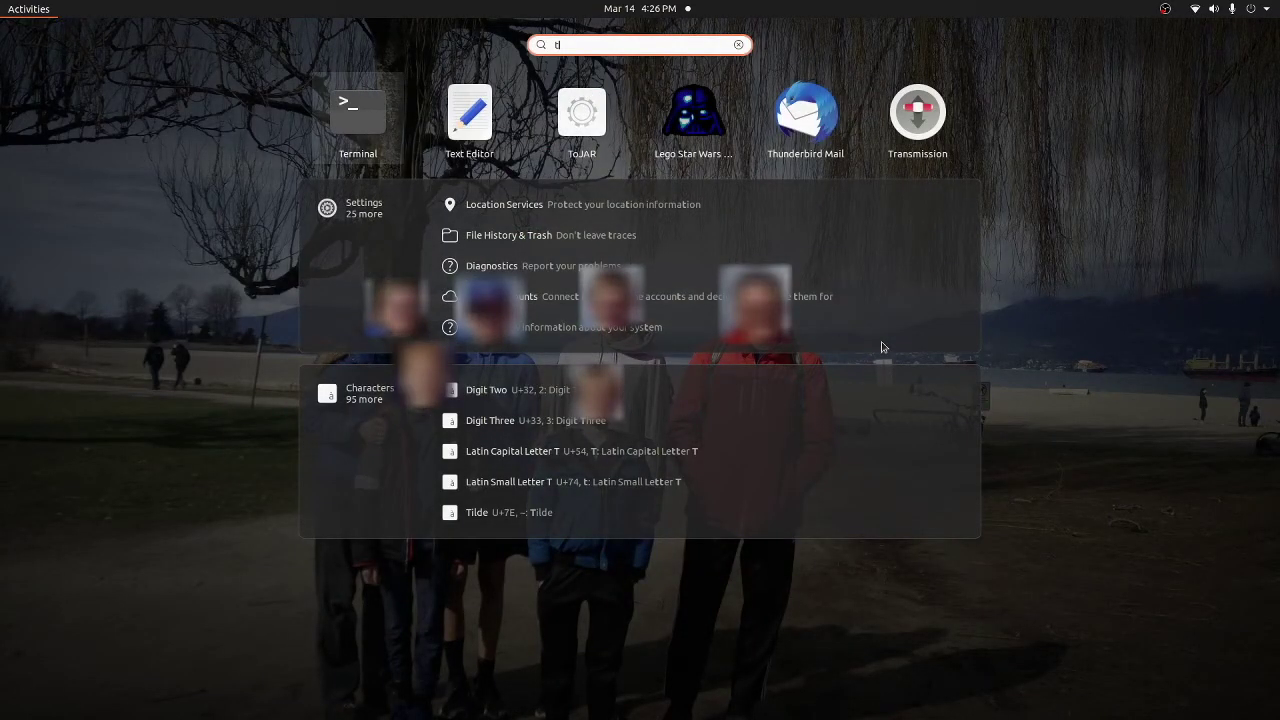
{"action": "key", "text": "Right"}
{"action": "key", "text": "Right"}
{"action": "key", "text": "Right"}
{"action": "type", "text": "o"}
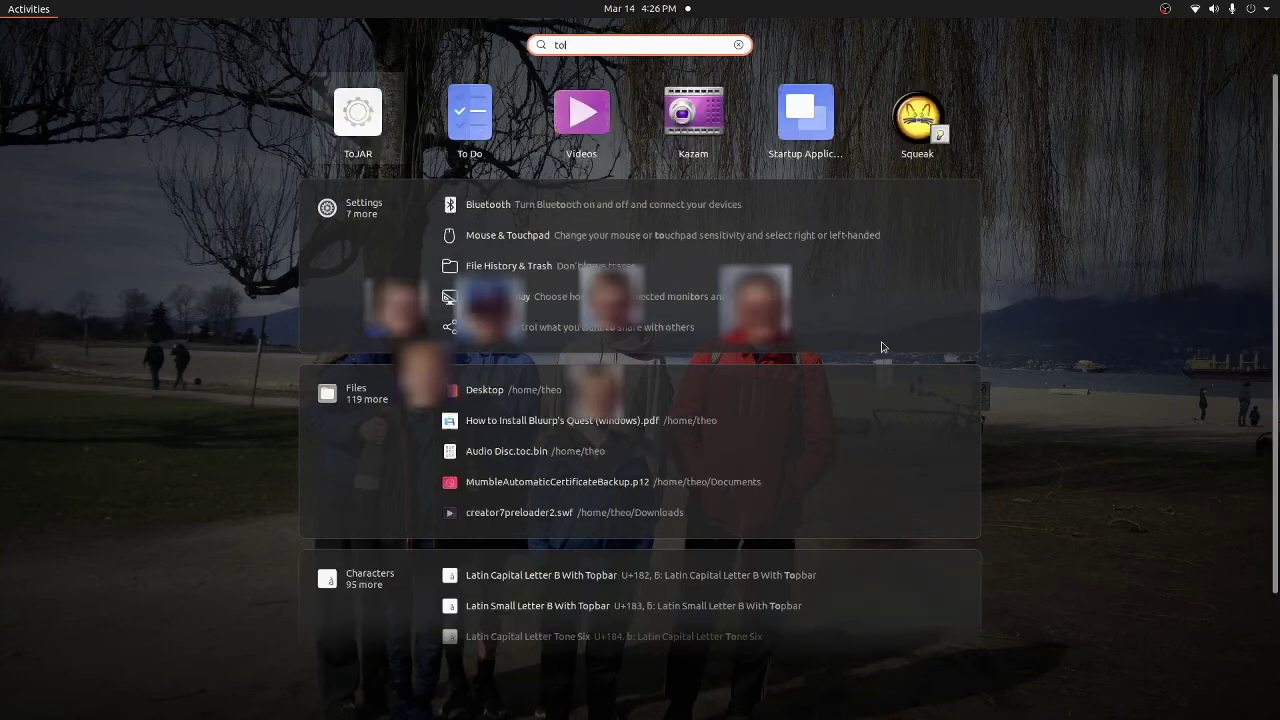
{"action": "key", "text": "BackSpace"}
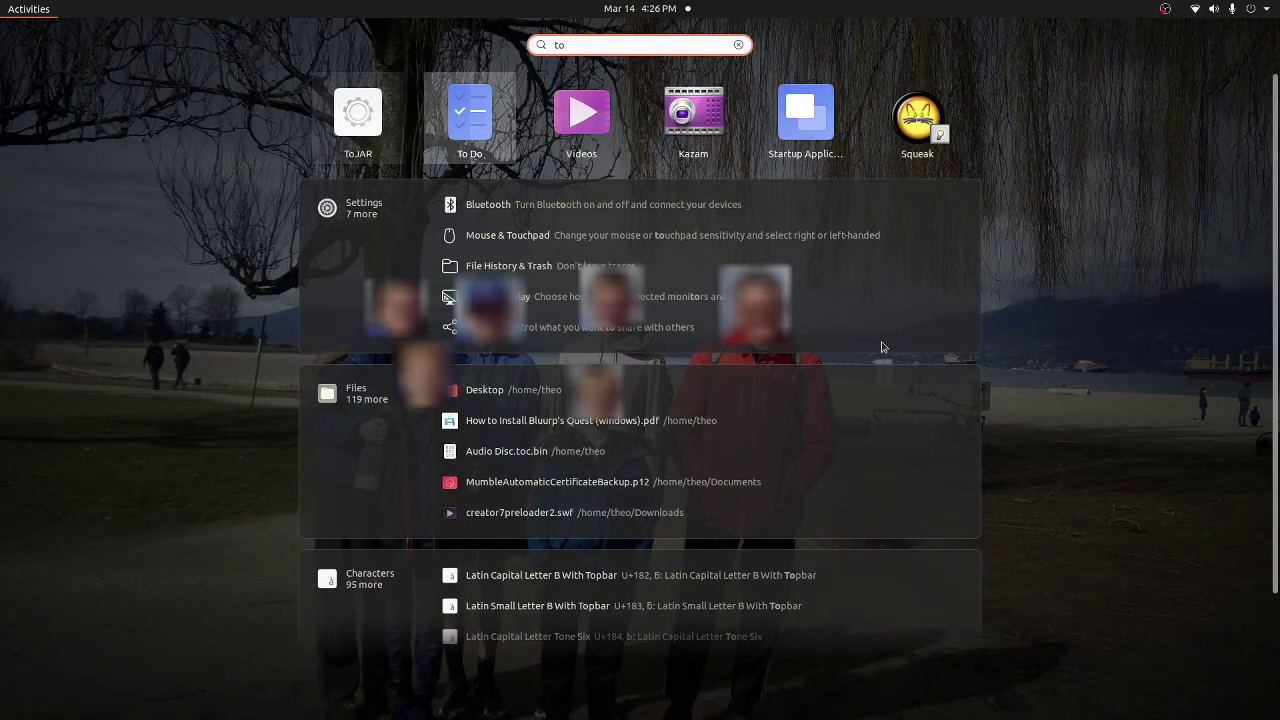
{"action": "type", "text": "o"}
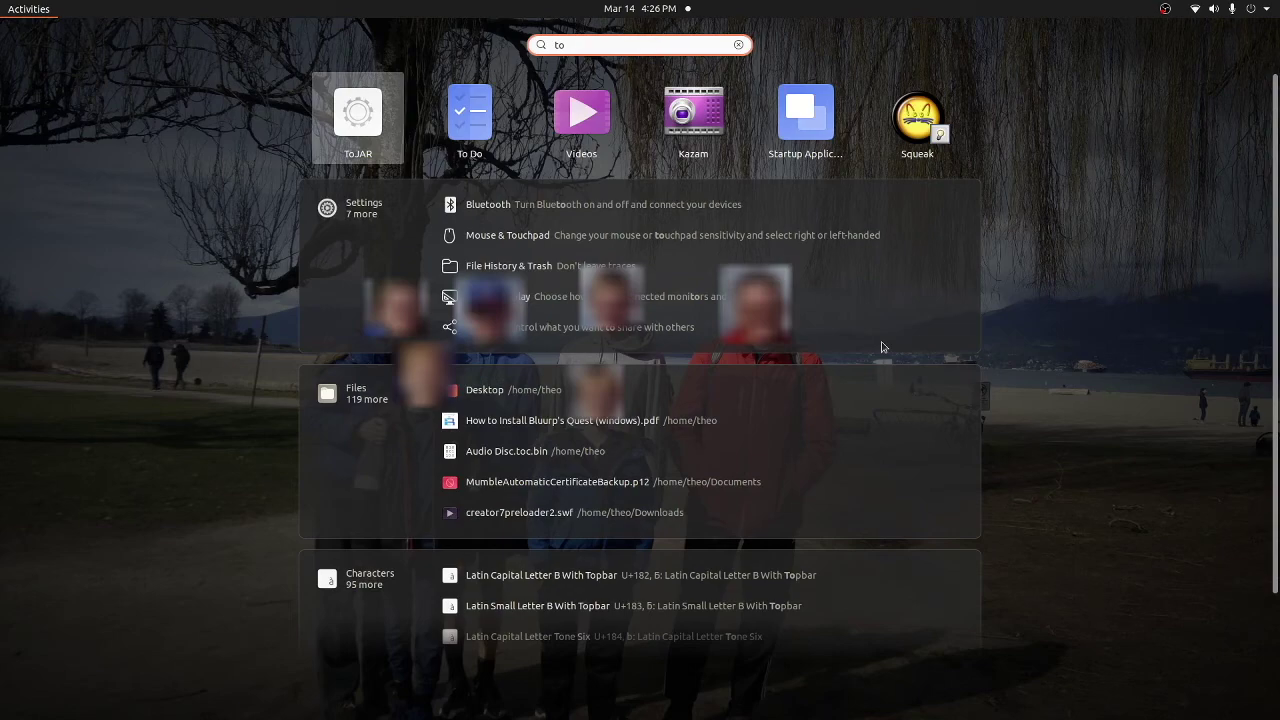
{"action": "key", "text": "Escape"}
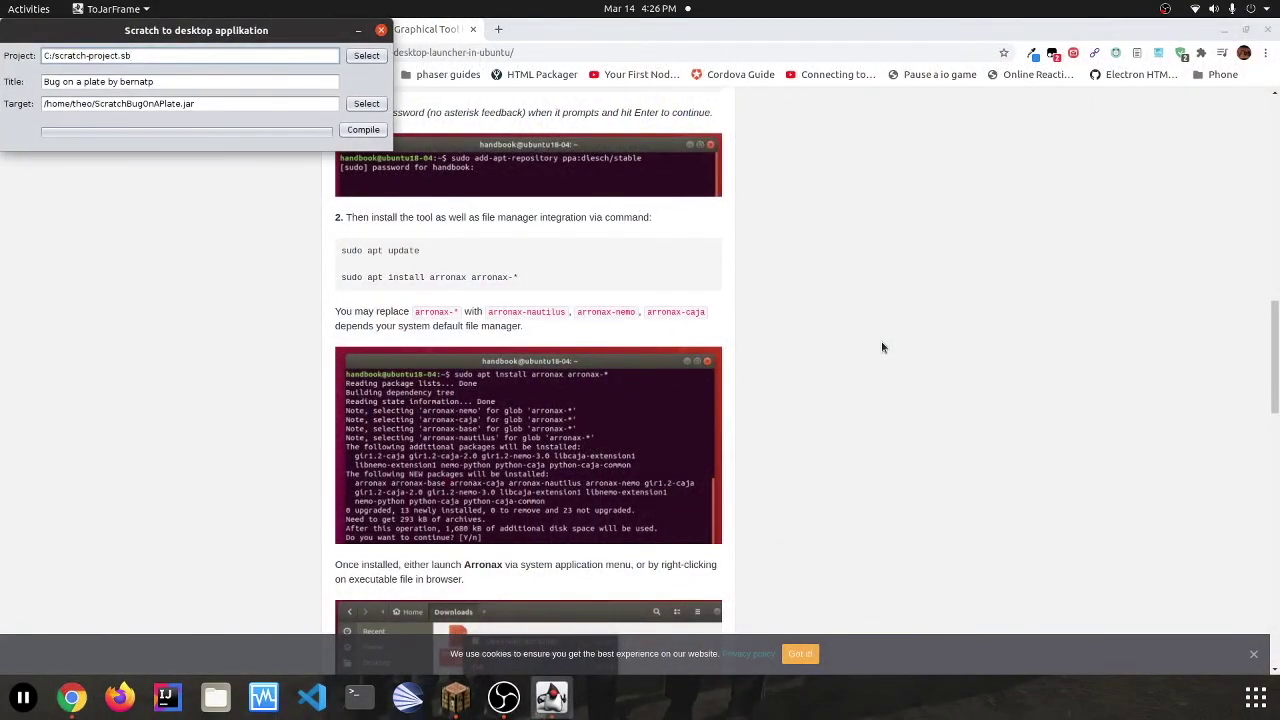
Close the ToJAR window, relaunch ToJAR from an Activities search for 'tol', and close it again.
{"action": "left_click_drag", "start_coordinate": [217, 34], "coordinate": [753, 302]}
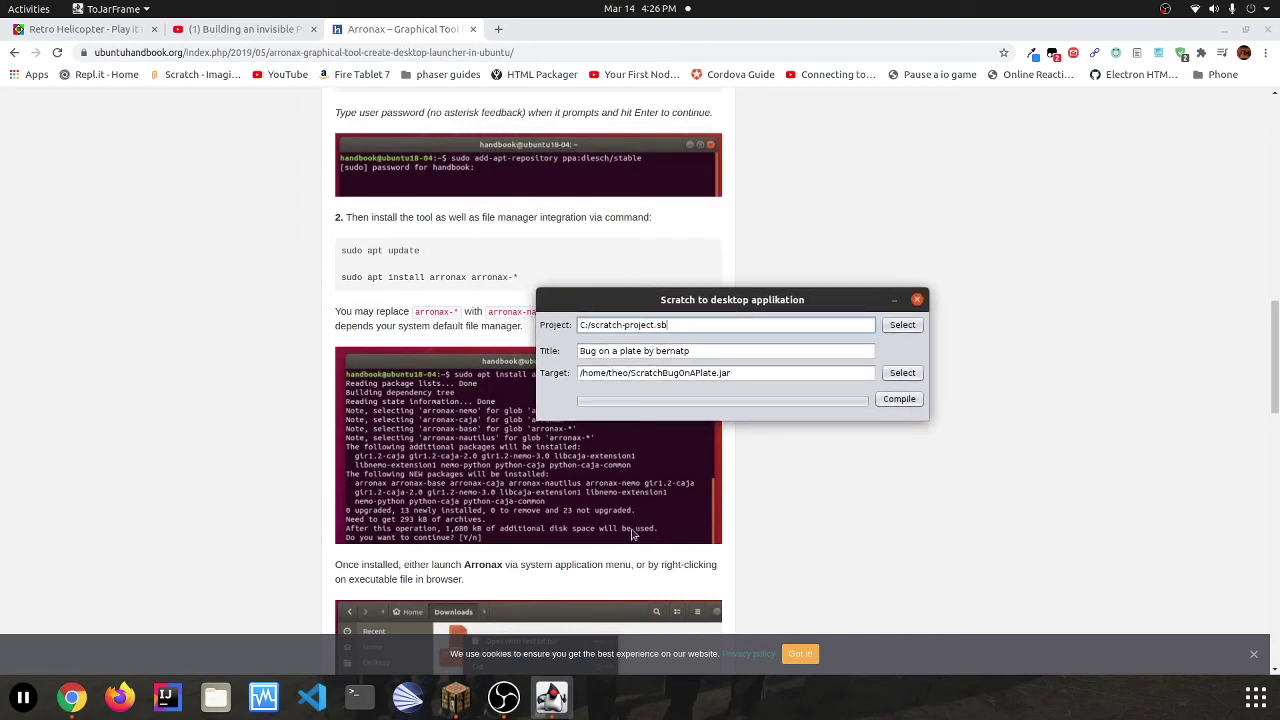
{"action": "left_click", "coordinate": [917, 299]}
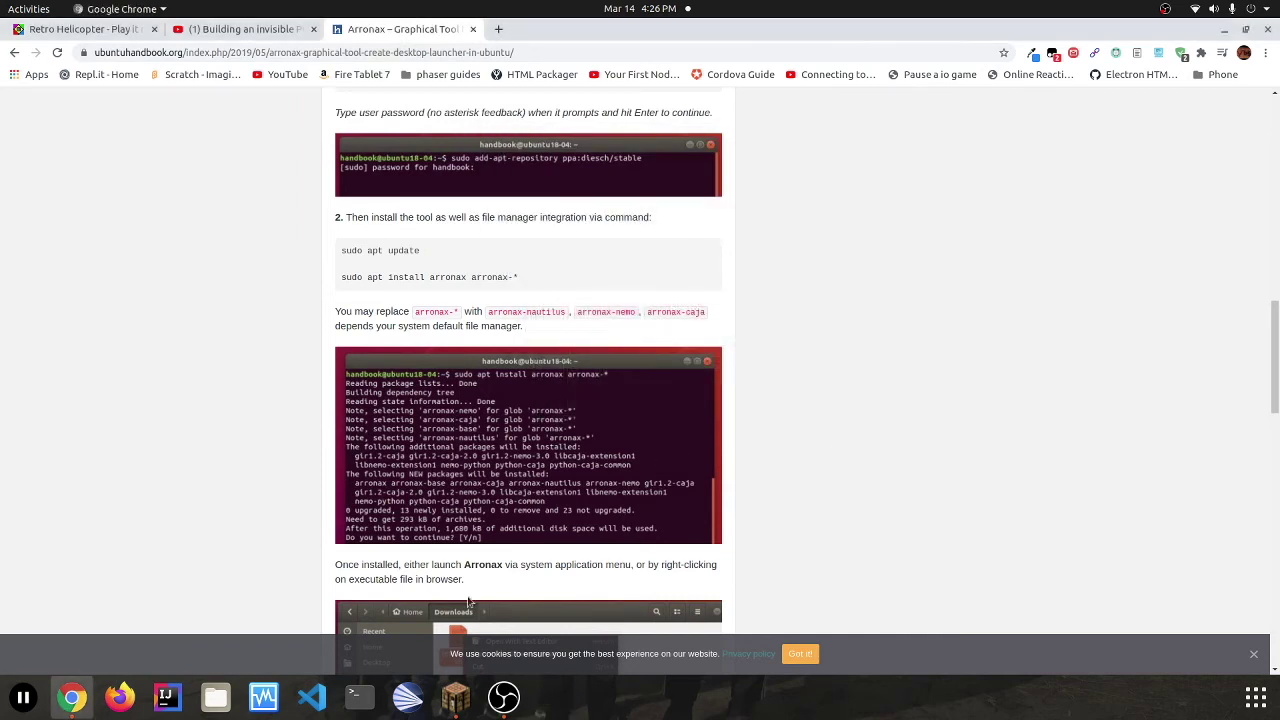
{"action": "key", "text": "super"}
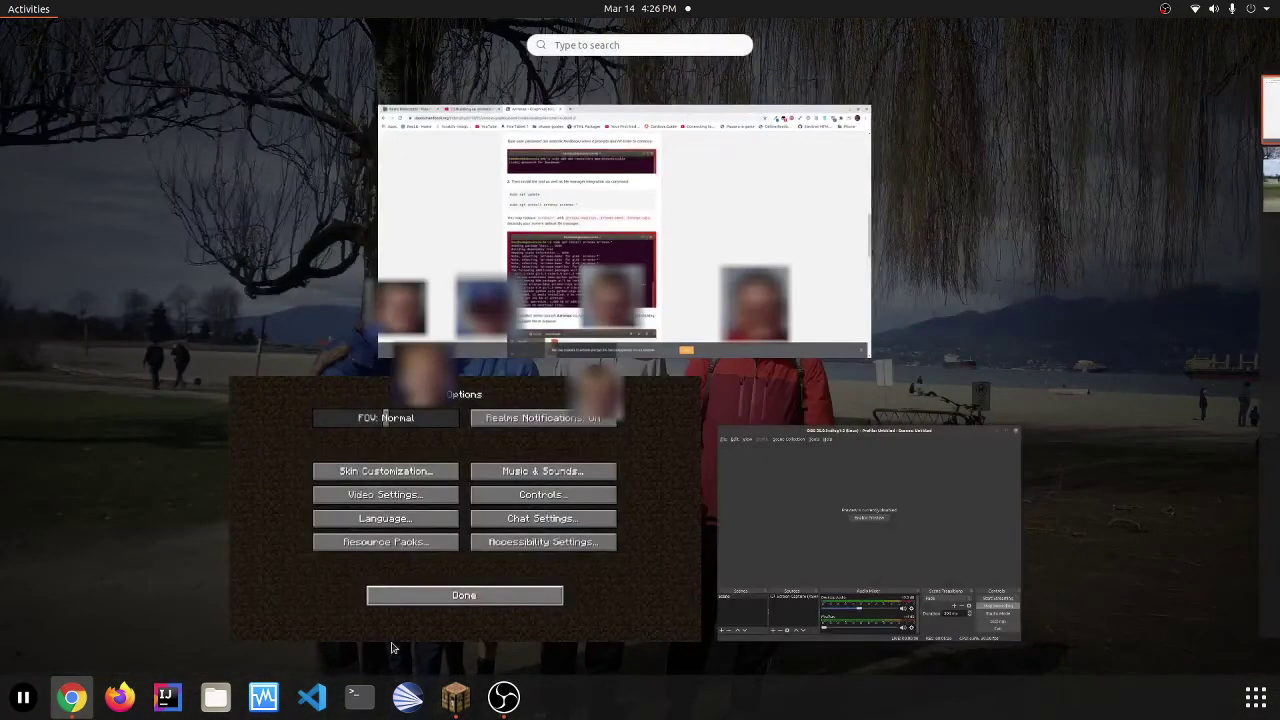
{"action": "type", "text": "tol"}
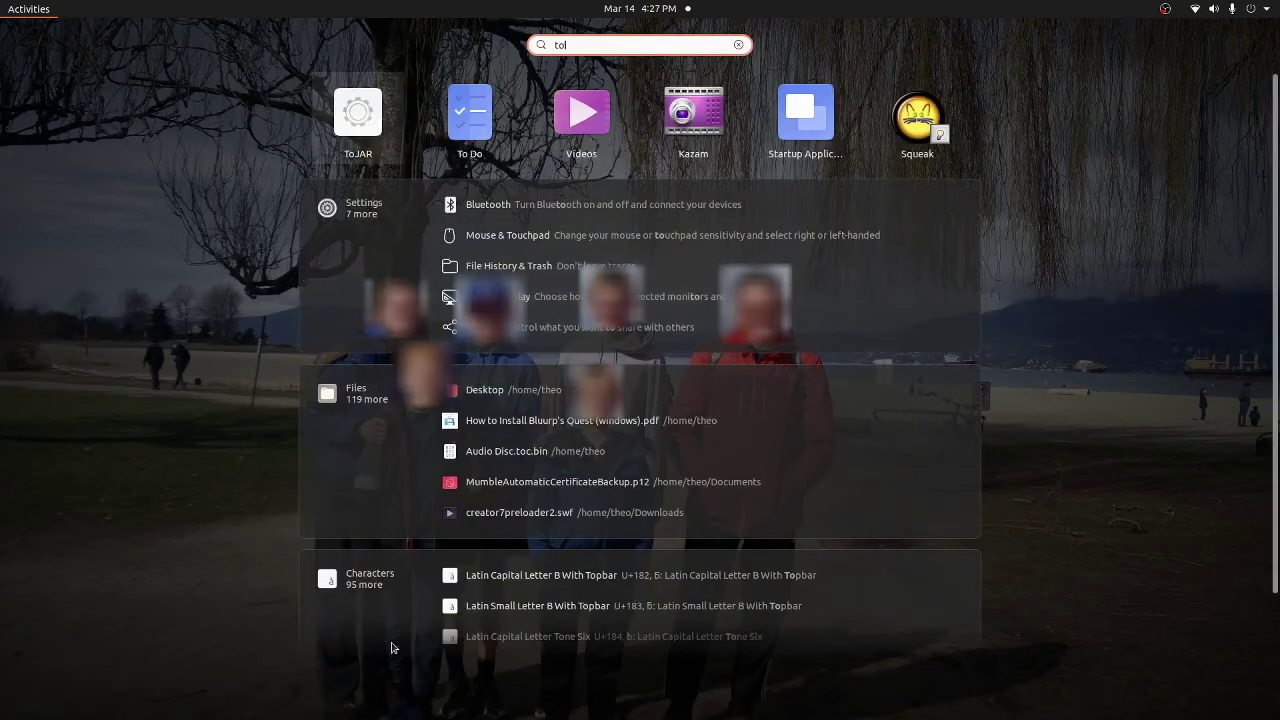
{"action": "key", "text": "Return"}
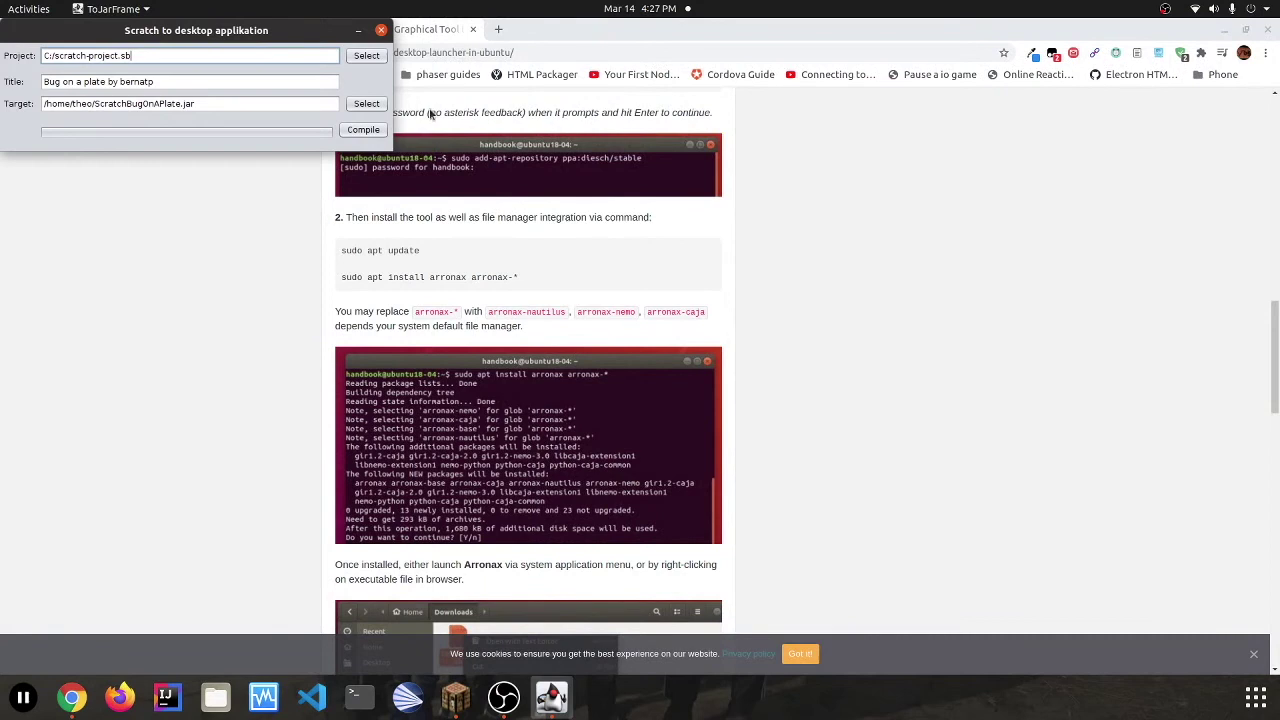
{"action": "left_click", "coordinate": [823, 320]}
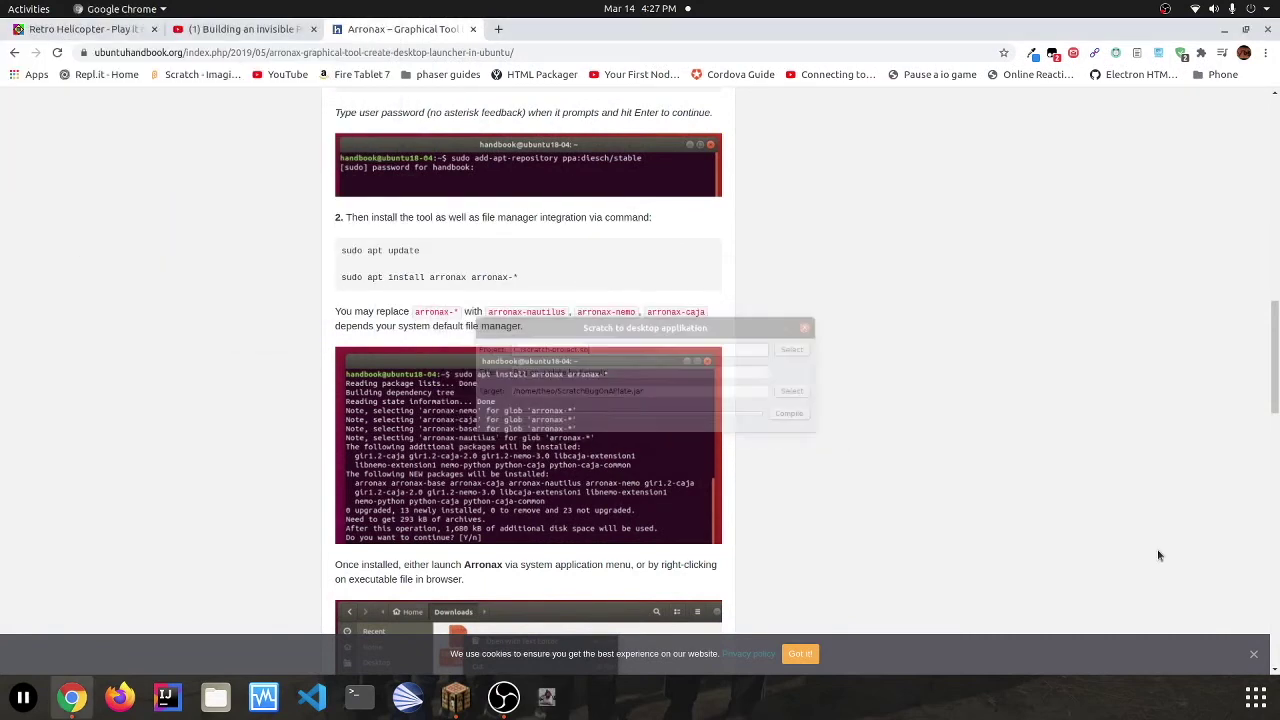
{"action": "left_click", "coordinate": [1256, 697]}
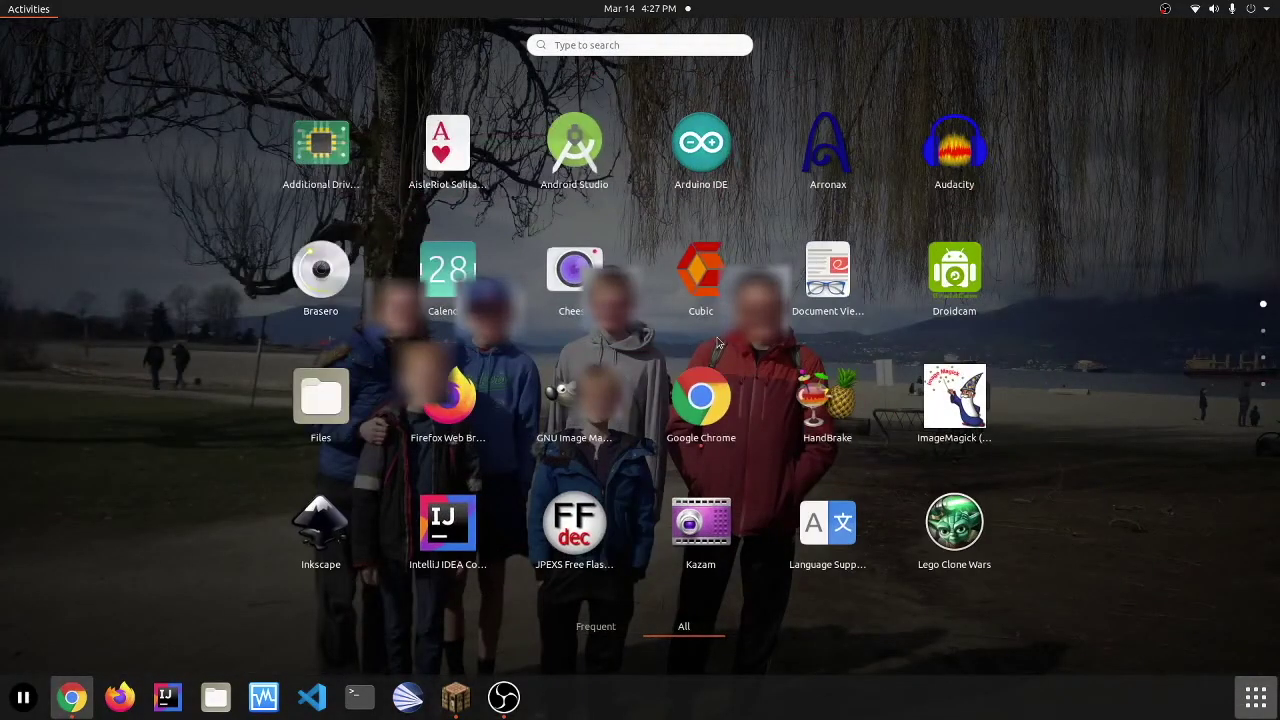
{"action": "scroll", "coordinate": [714, 343], "scroll_direction": "down", "scroll_amount": 1}
{"action": "scroll", "coordinate": [714, 343], "scroll_direction": "down", "scroll_amount": 2}
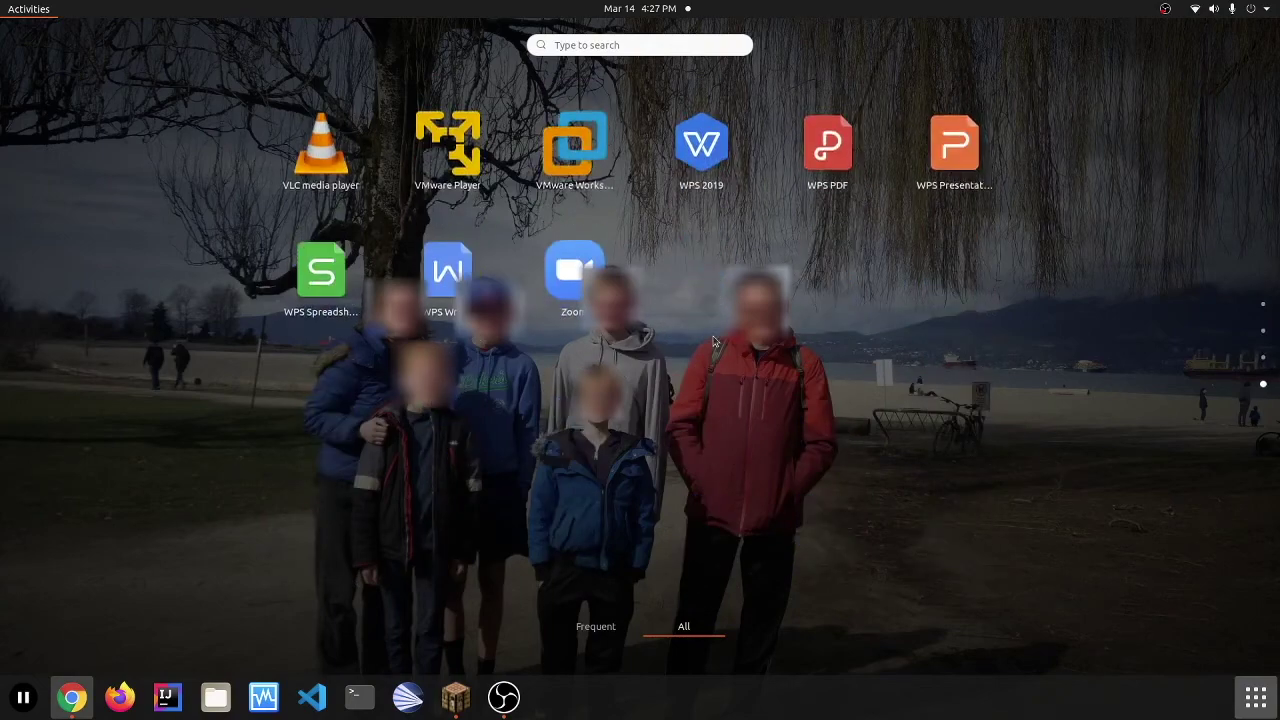
{"action": "scroll", "coordinate": [711, 343], "scroll_direction": "up", "scroll_amount": 1}
{"action": "scroll", "coordinate": [711, 343], "scroll_direction": "up", "scroll_amount": 2}
{"action": "key", "text": "Escape"}
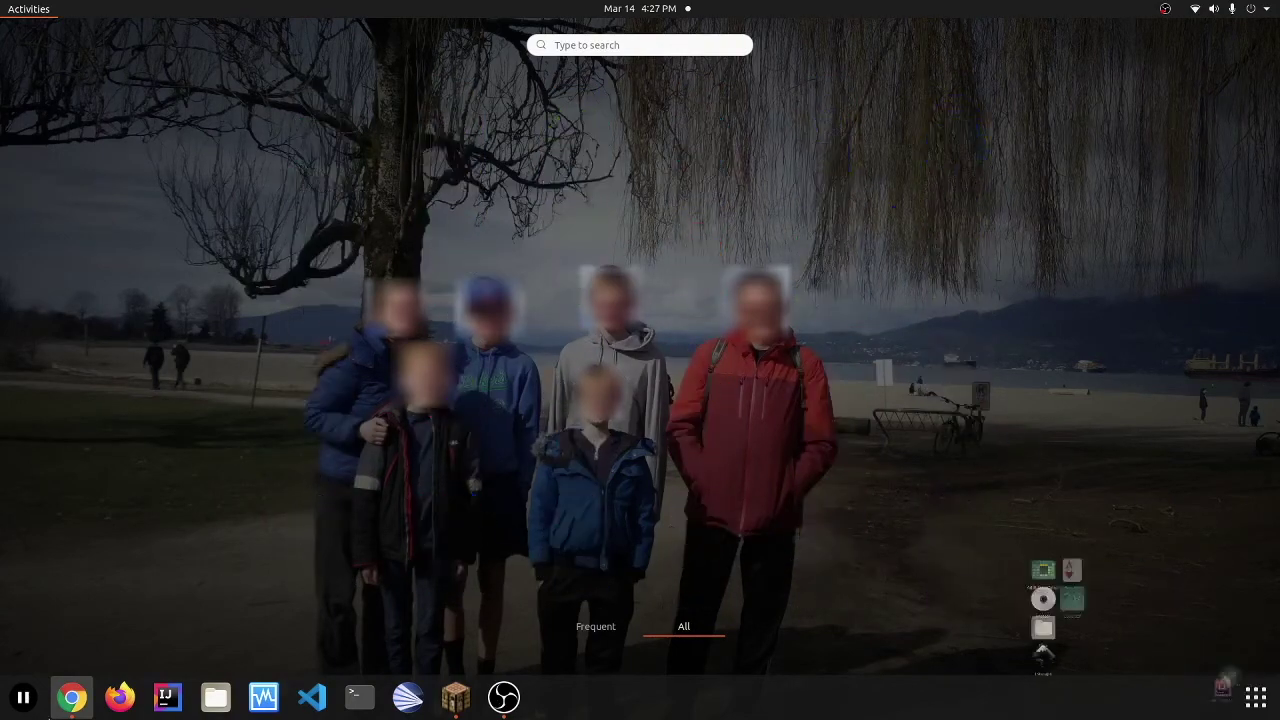
{"action": "left_click", "coordinate": [215, 697]}
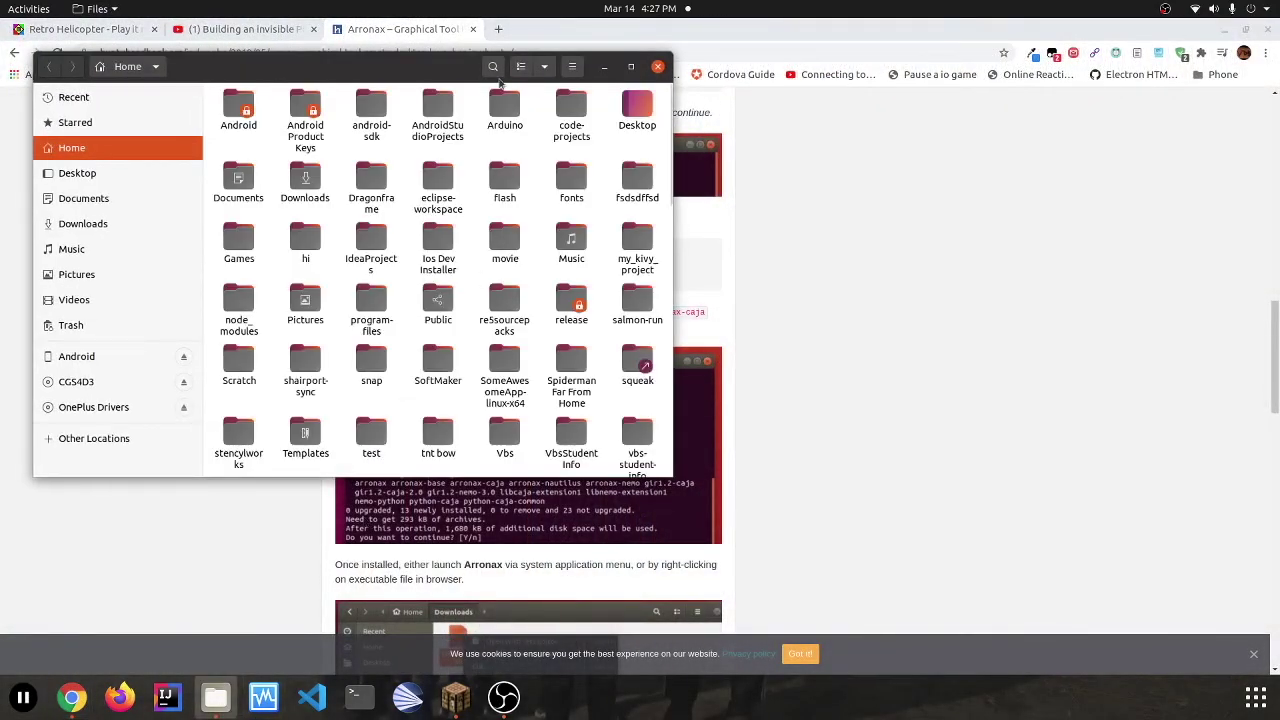
{"action": "left_click", "coordinate": [575, 67]}
{"action": "left_click", "coordinate": [901, 296]}
{"action": "key", "text": "ctrl+w"}
{"action": "left_click", "coordinate": [778, 427]}
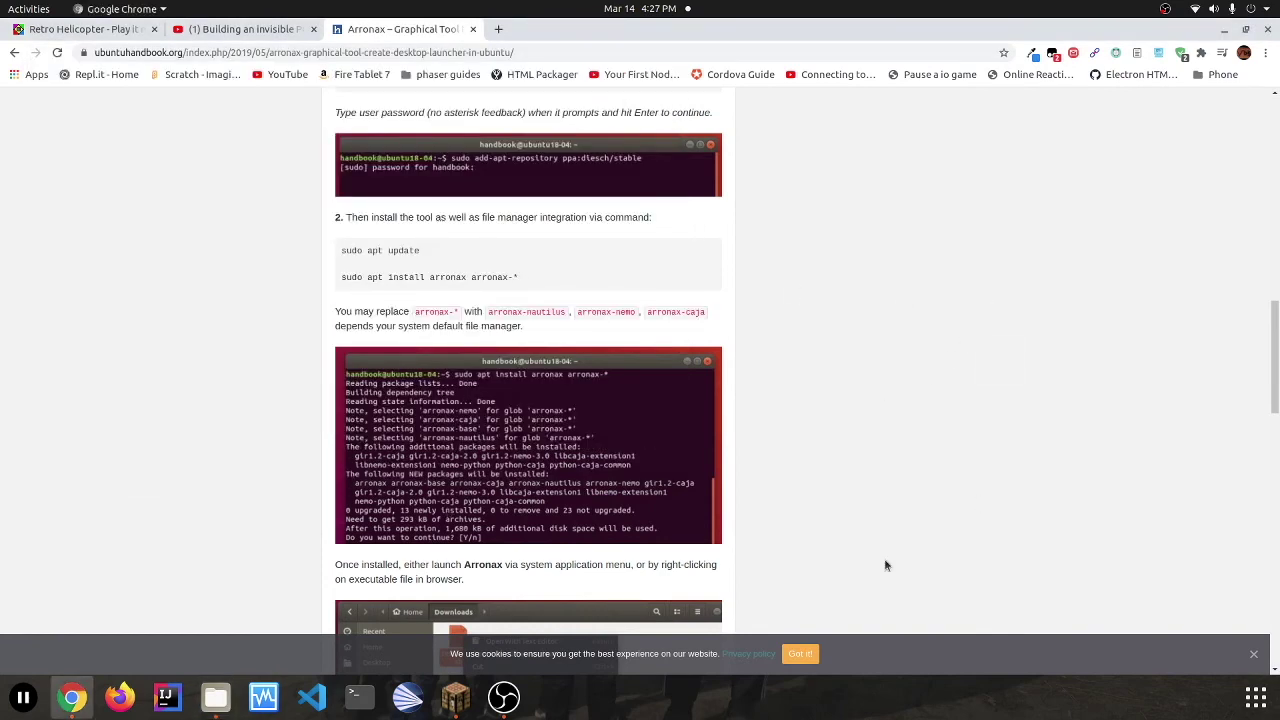
{"action": "triple_click", "coordinate": [884, 566]}
{"action": "left_click", "coordinate": [1035, 487]}
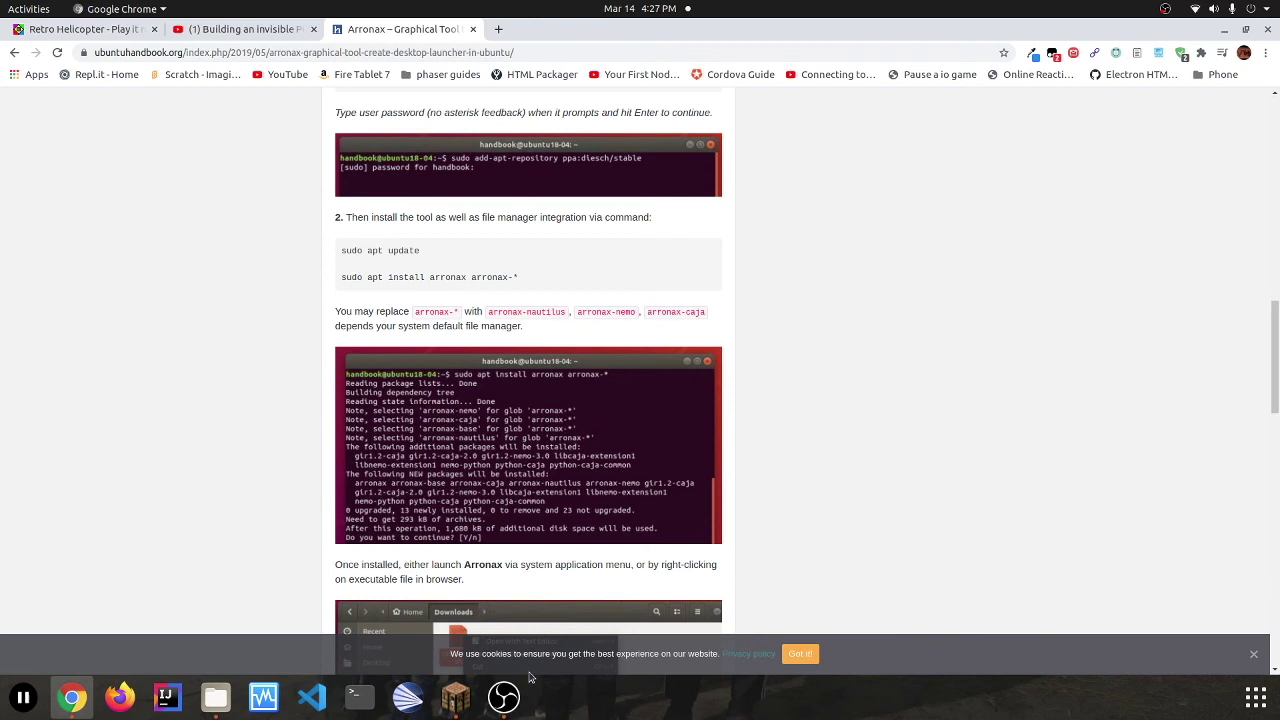